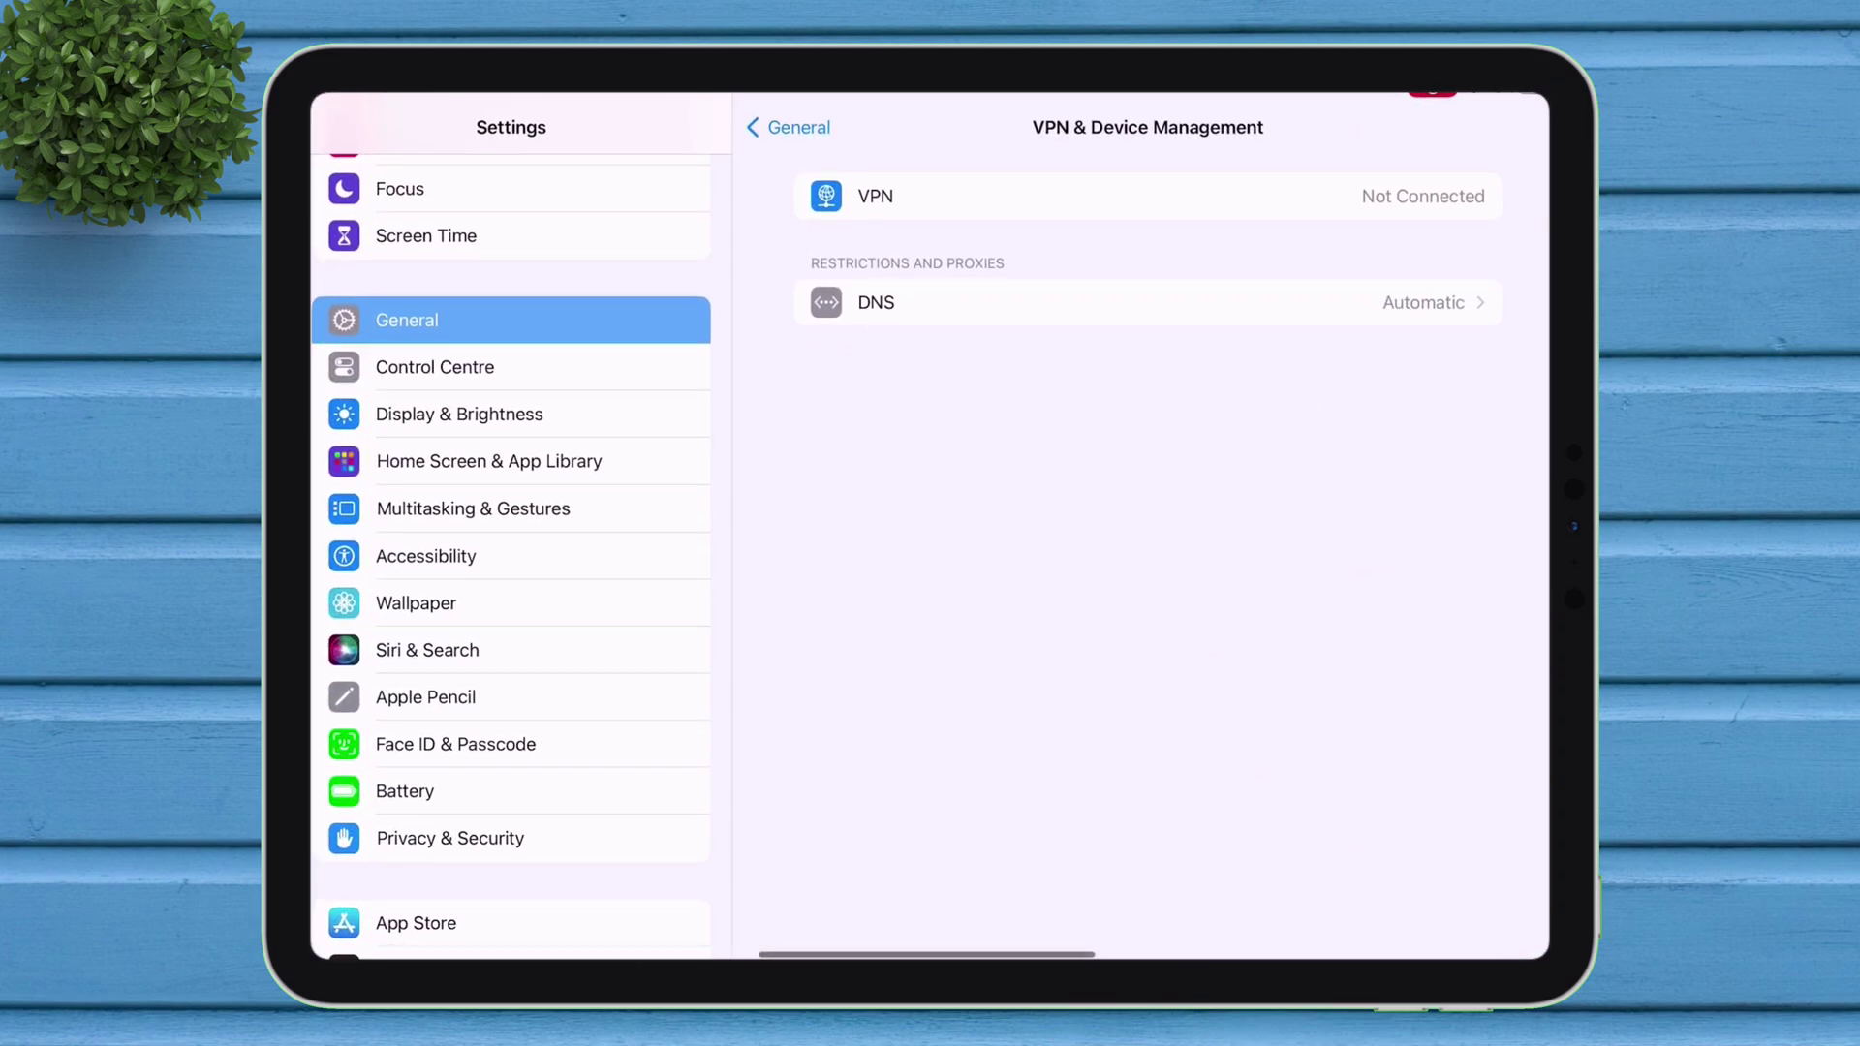
Install the Block Revokes (v2) profile with the device passcode and check it is the active DNS
click(1085, 408)
click(1194, 208)
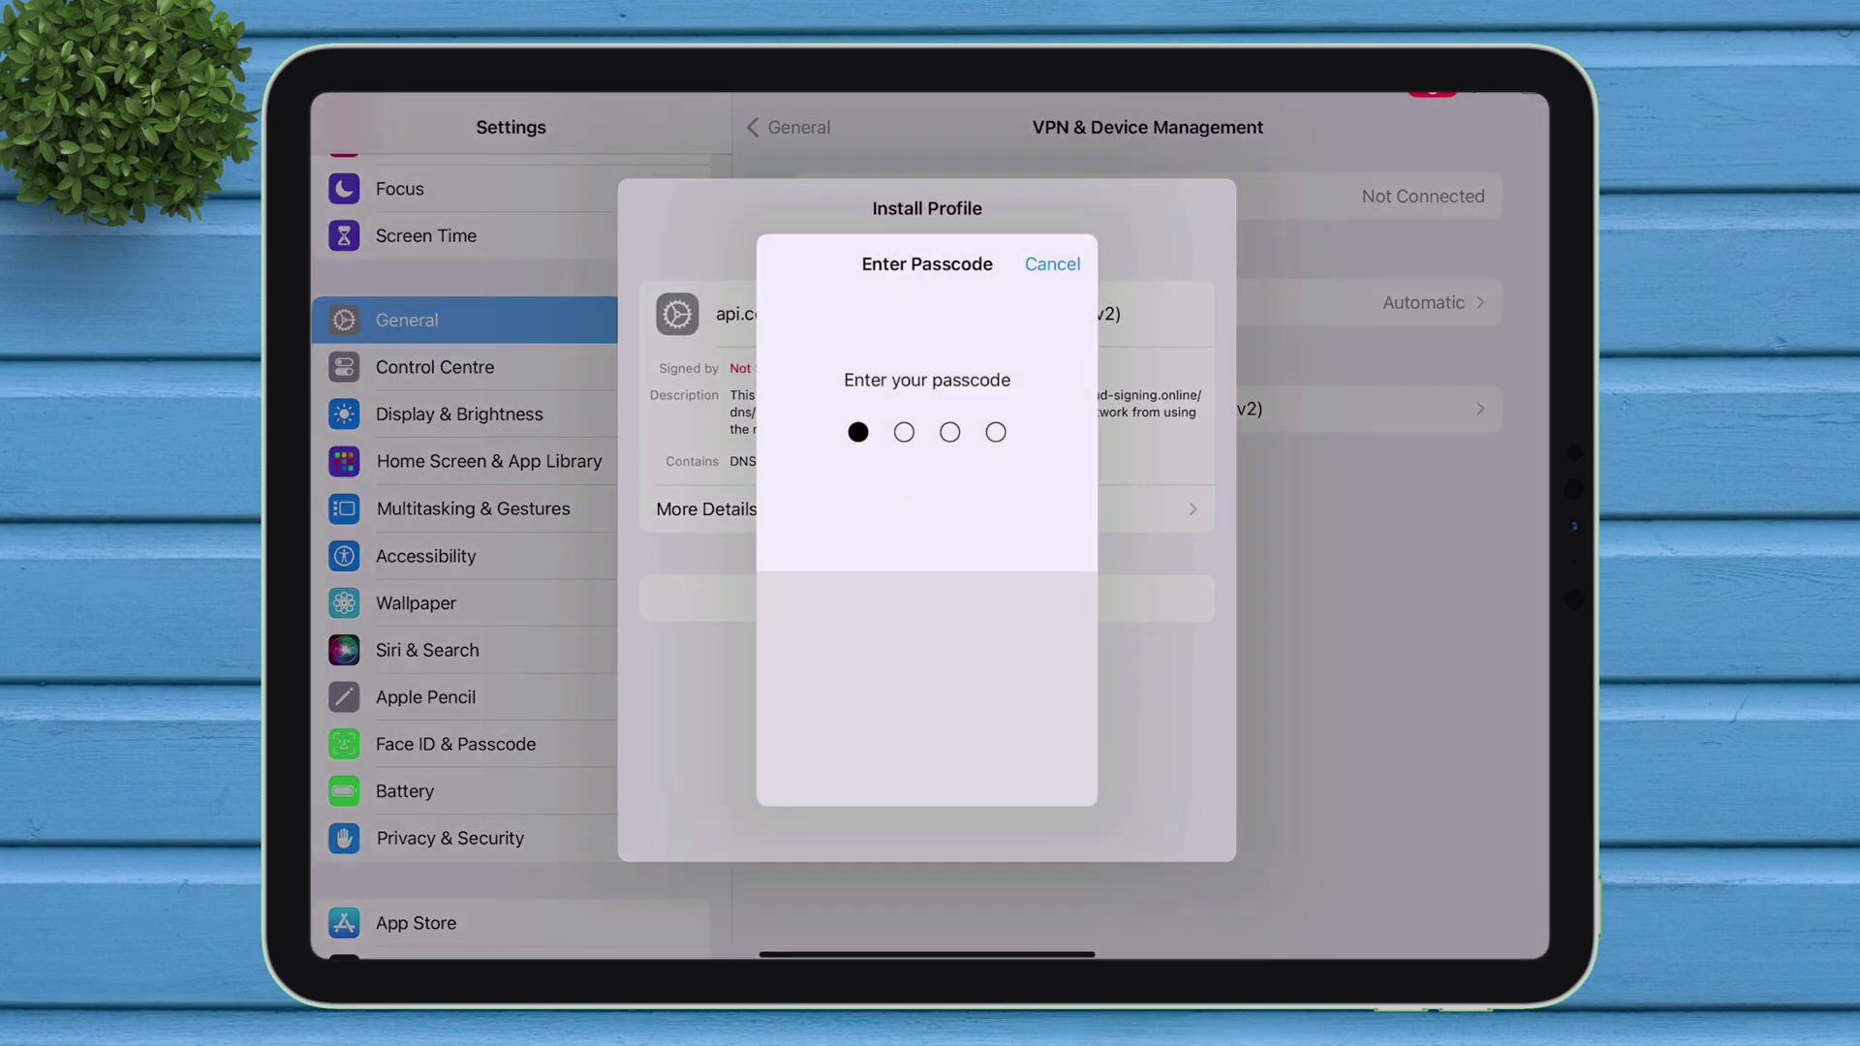
text(0)
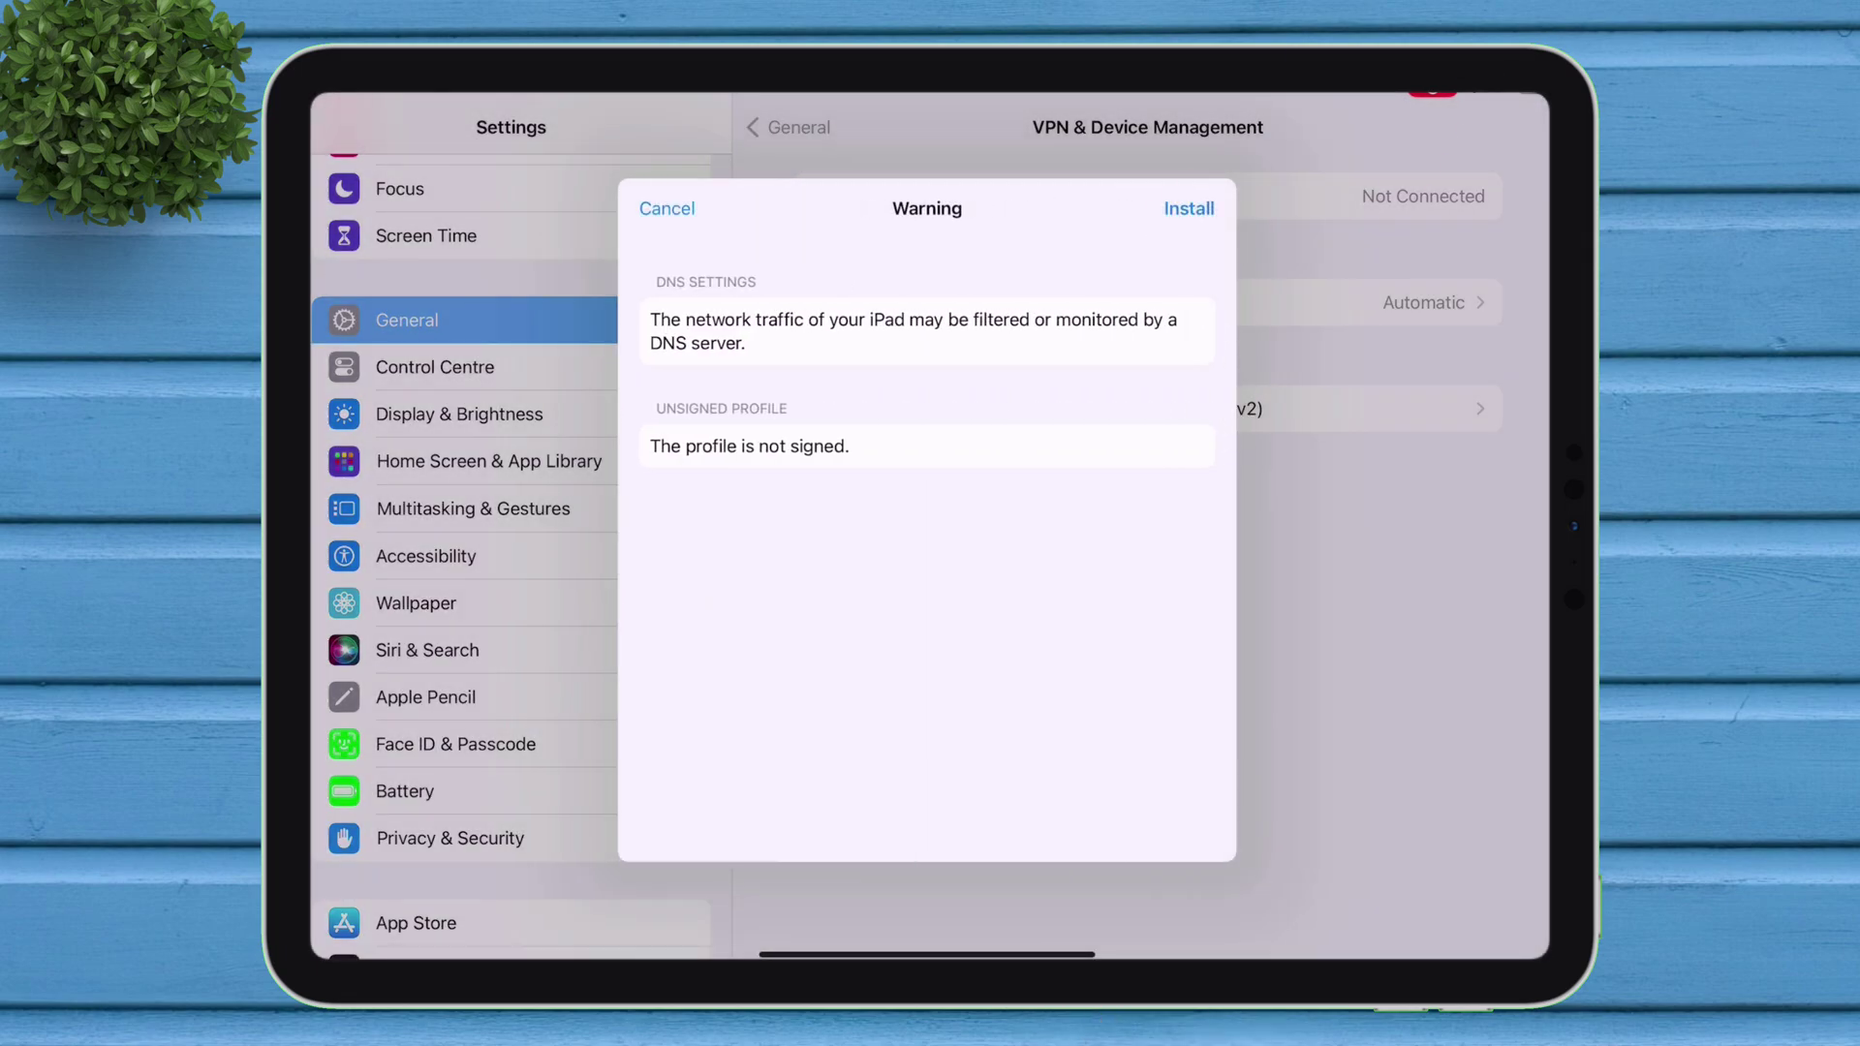
click(1189, 208)
click(996, 550)
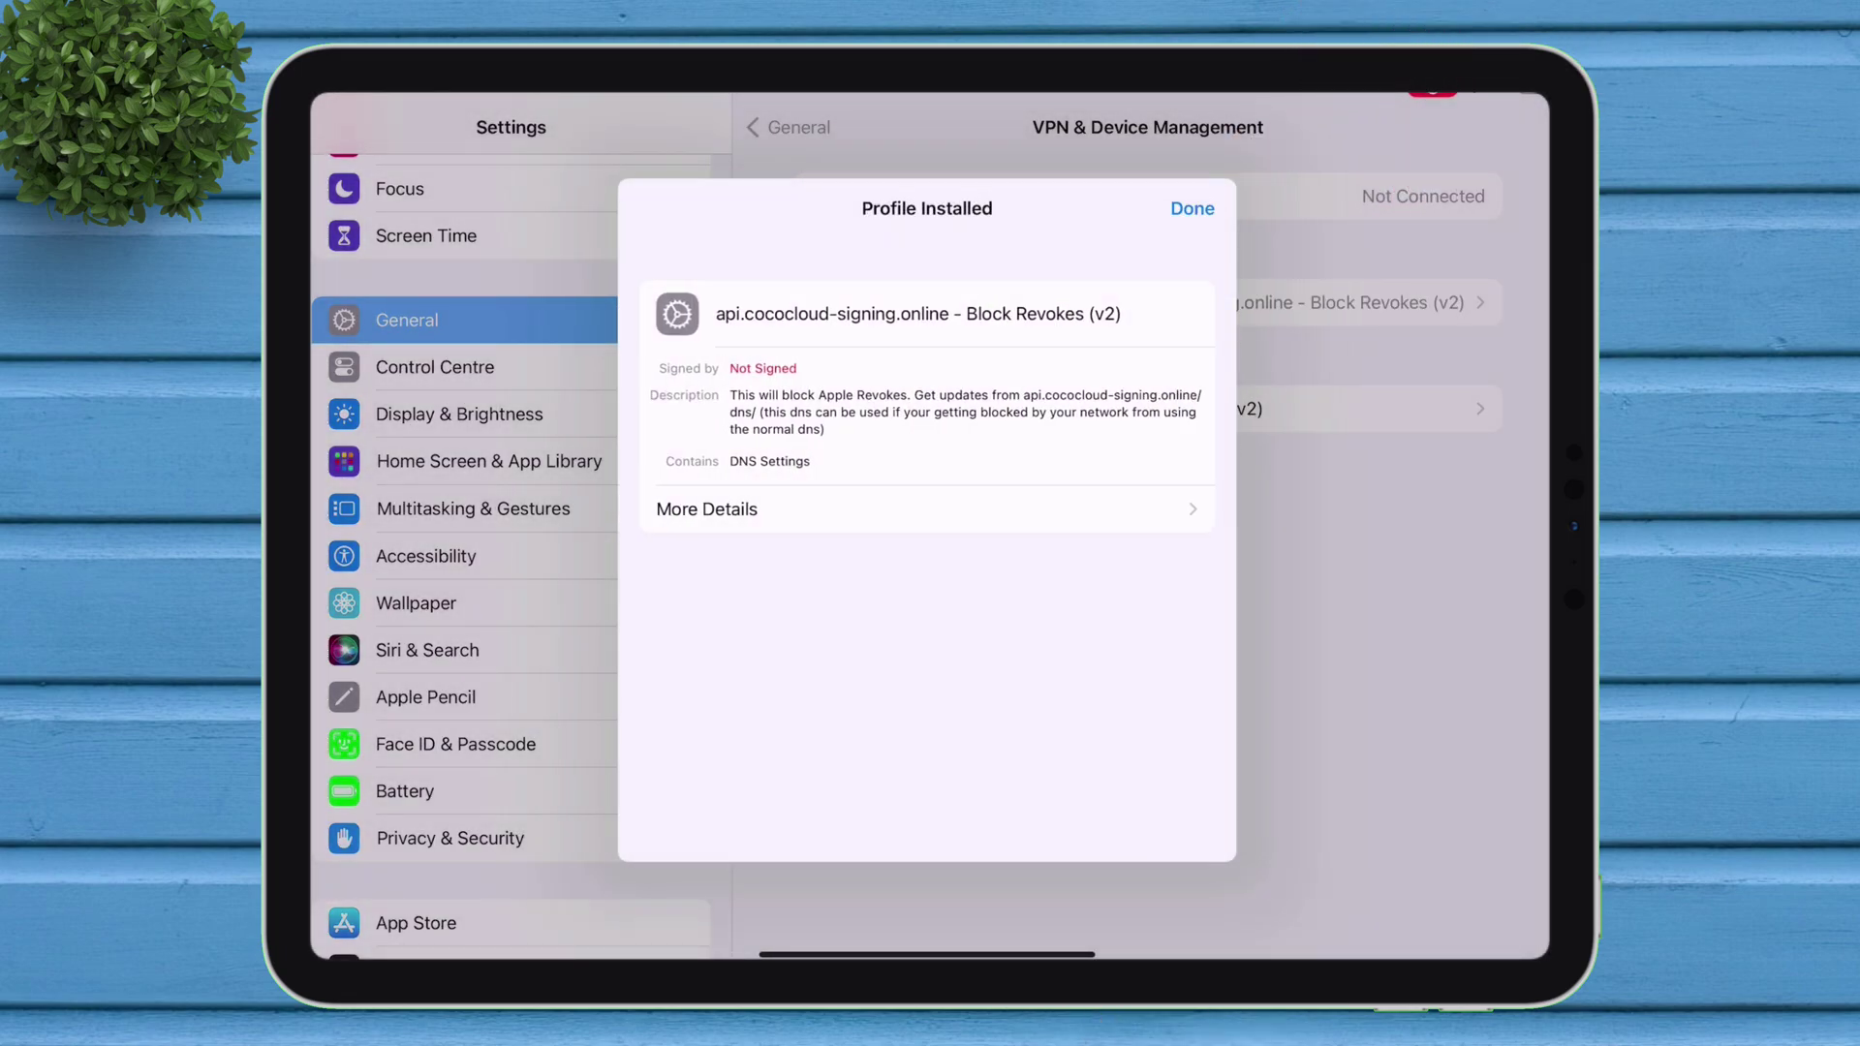
click(1192, 208)
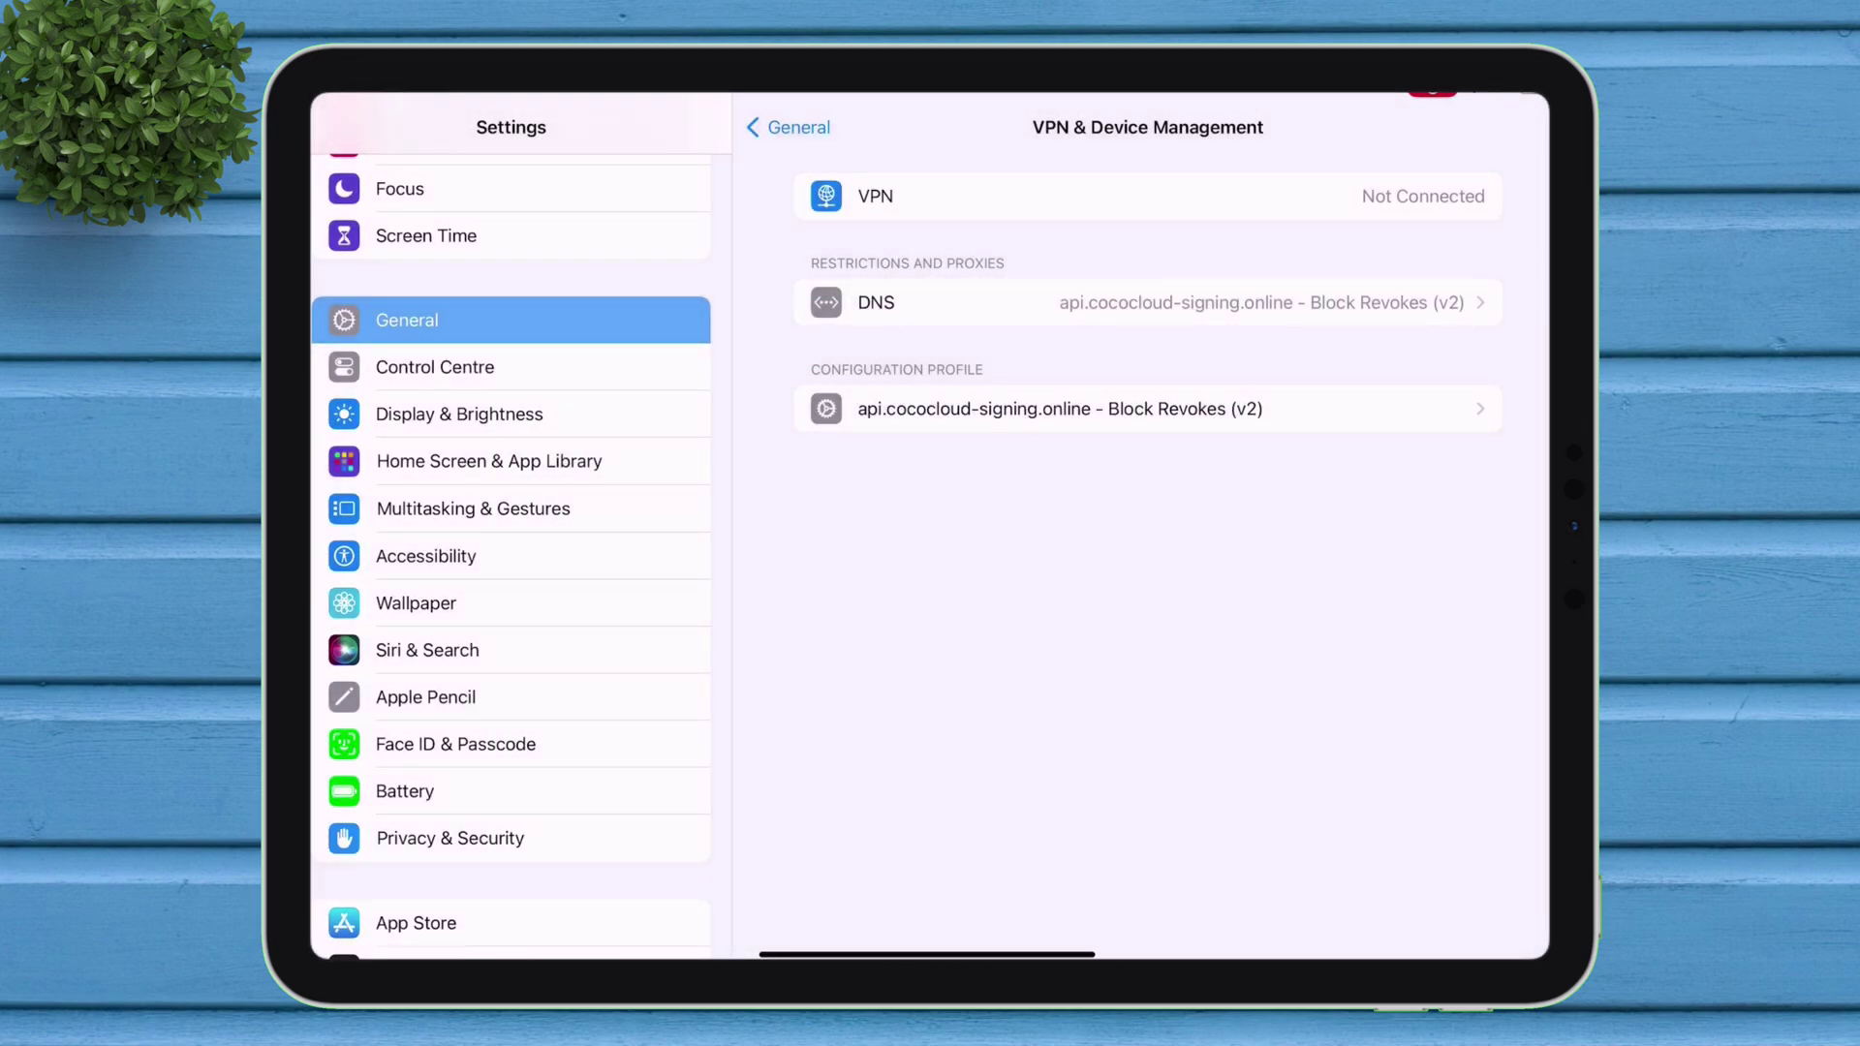
click(875, 302)
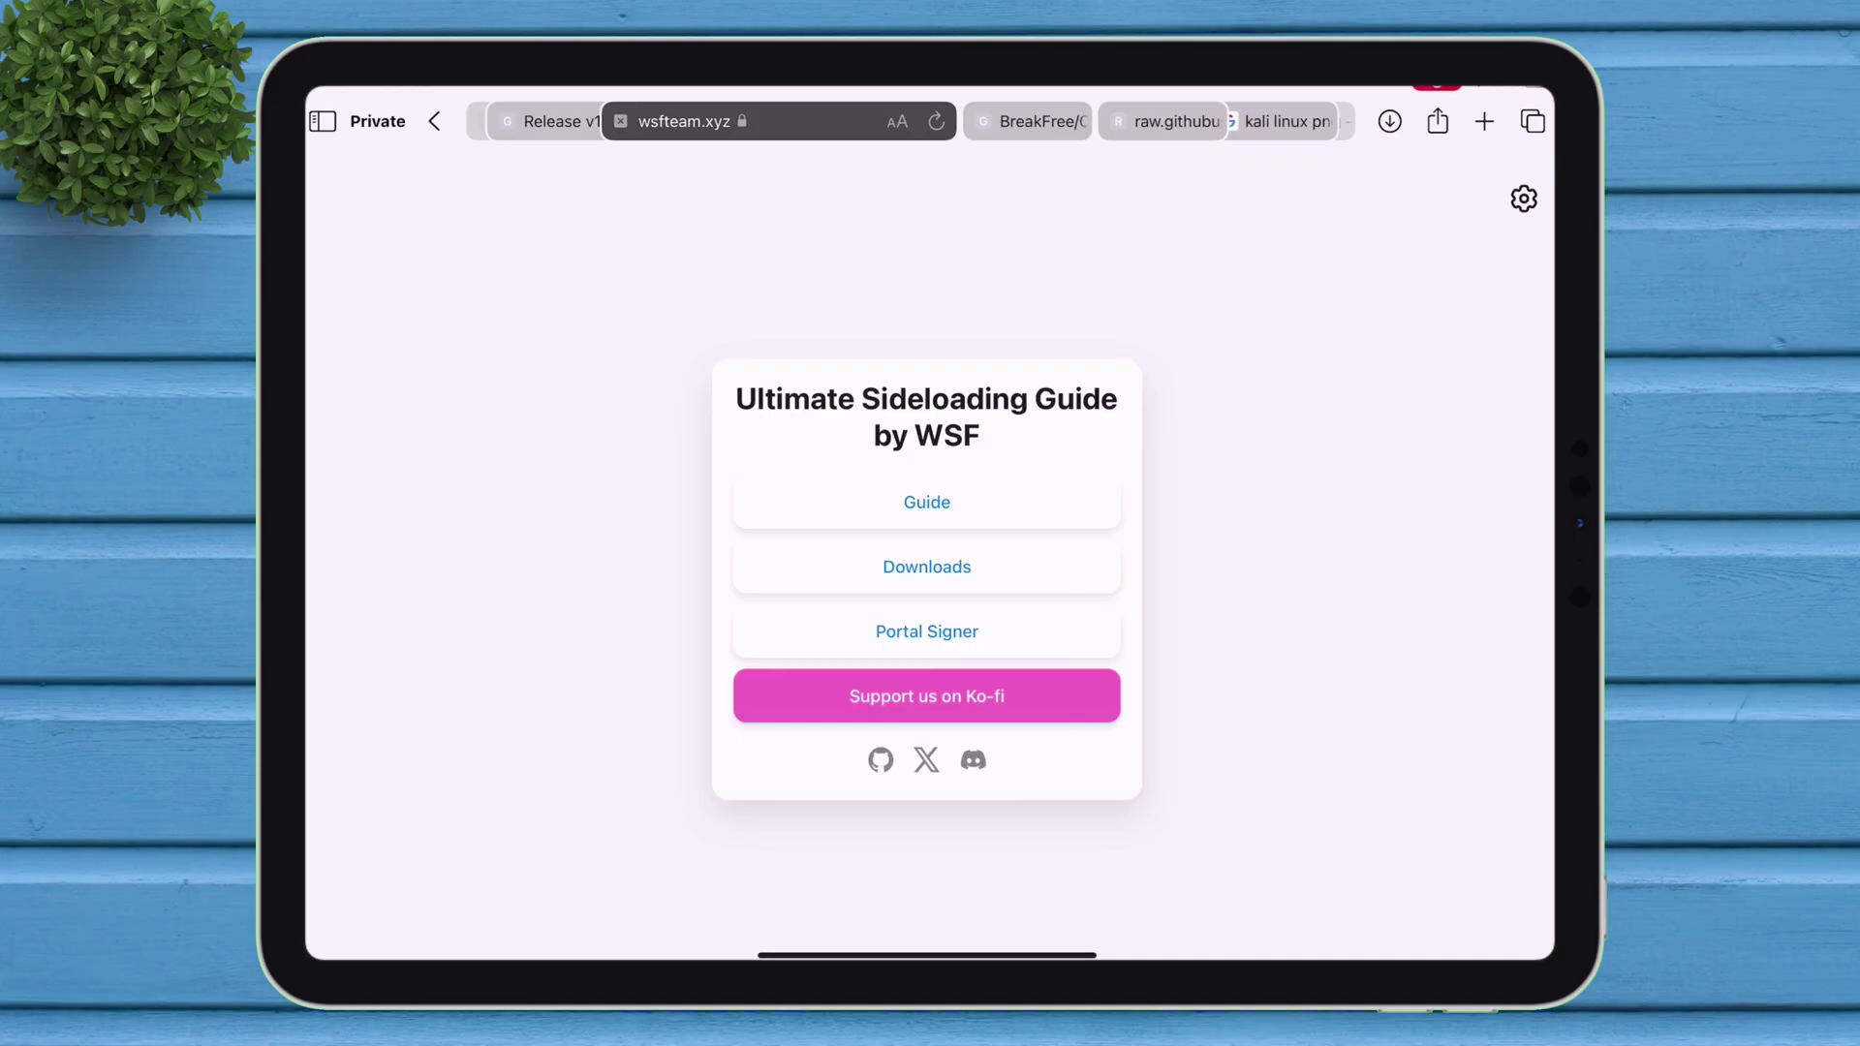
Download the madNS config profile from the guide's Downloads > Config Profiles page
click(927, 567)
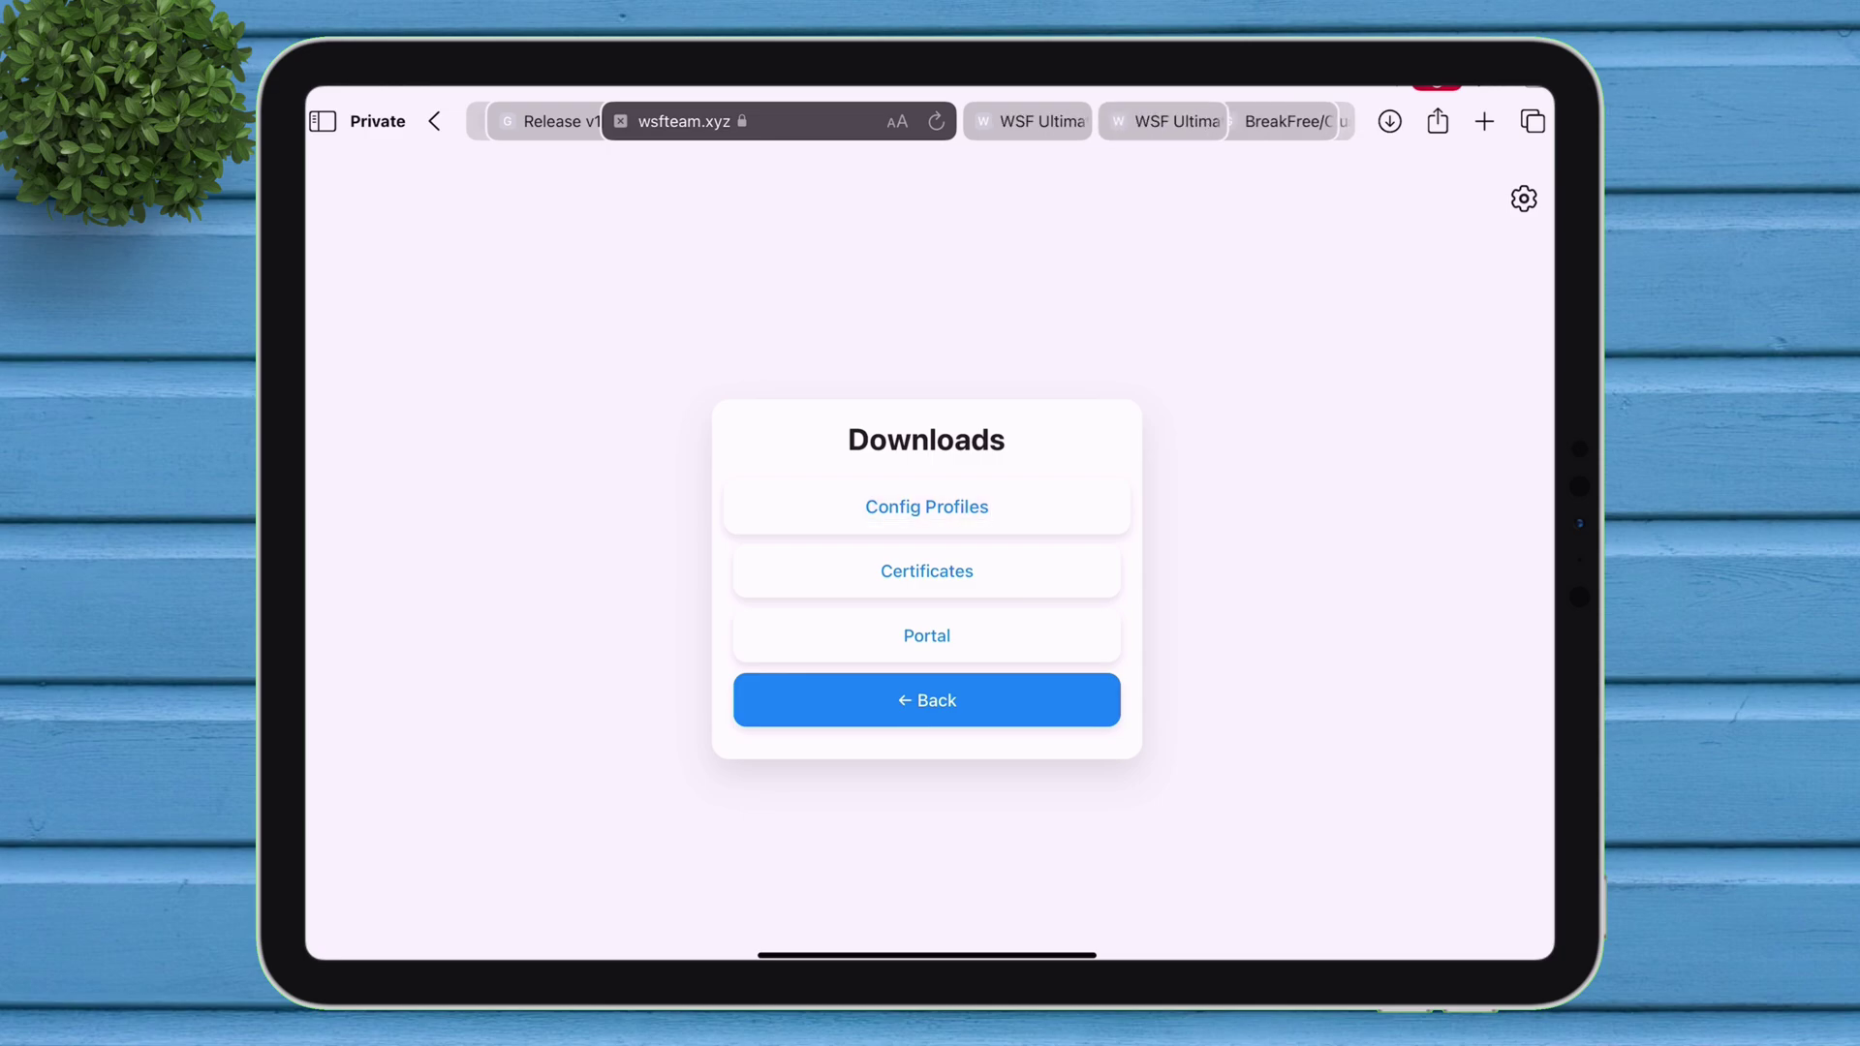
click(927, 506)
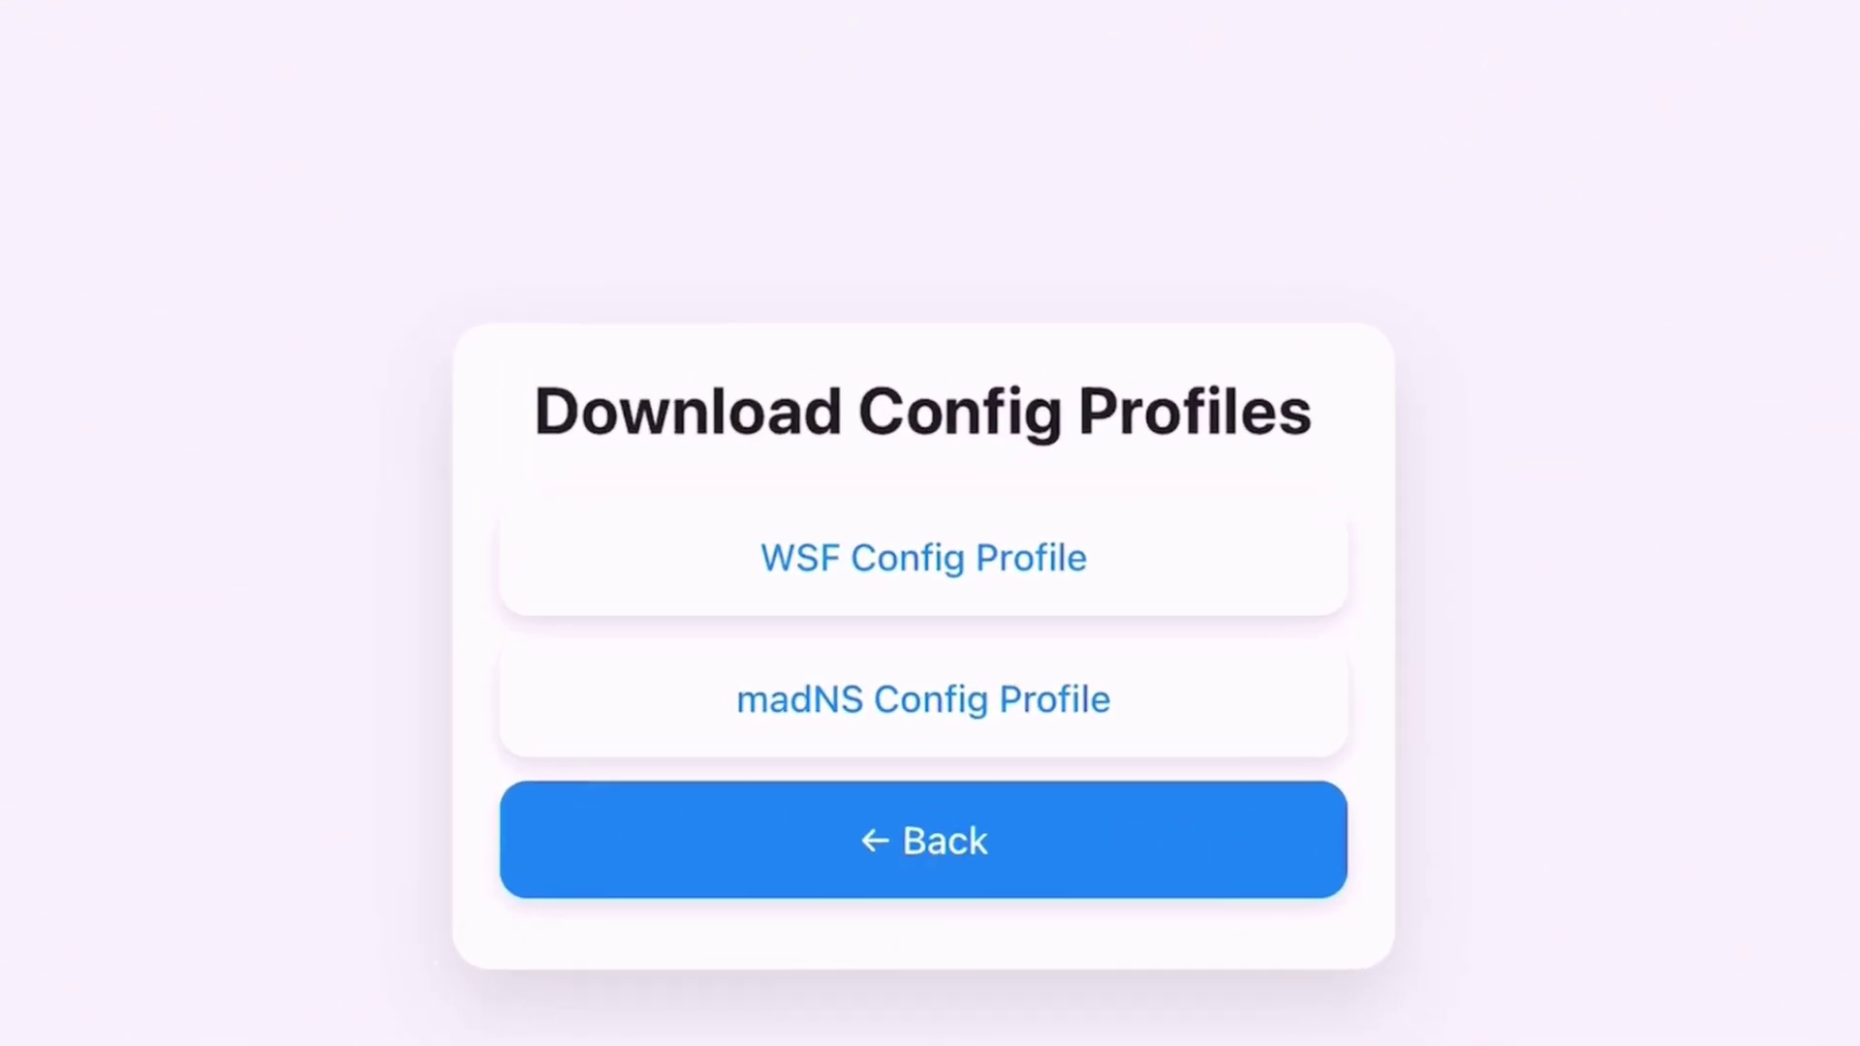
click(1018, 695)
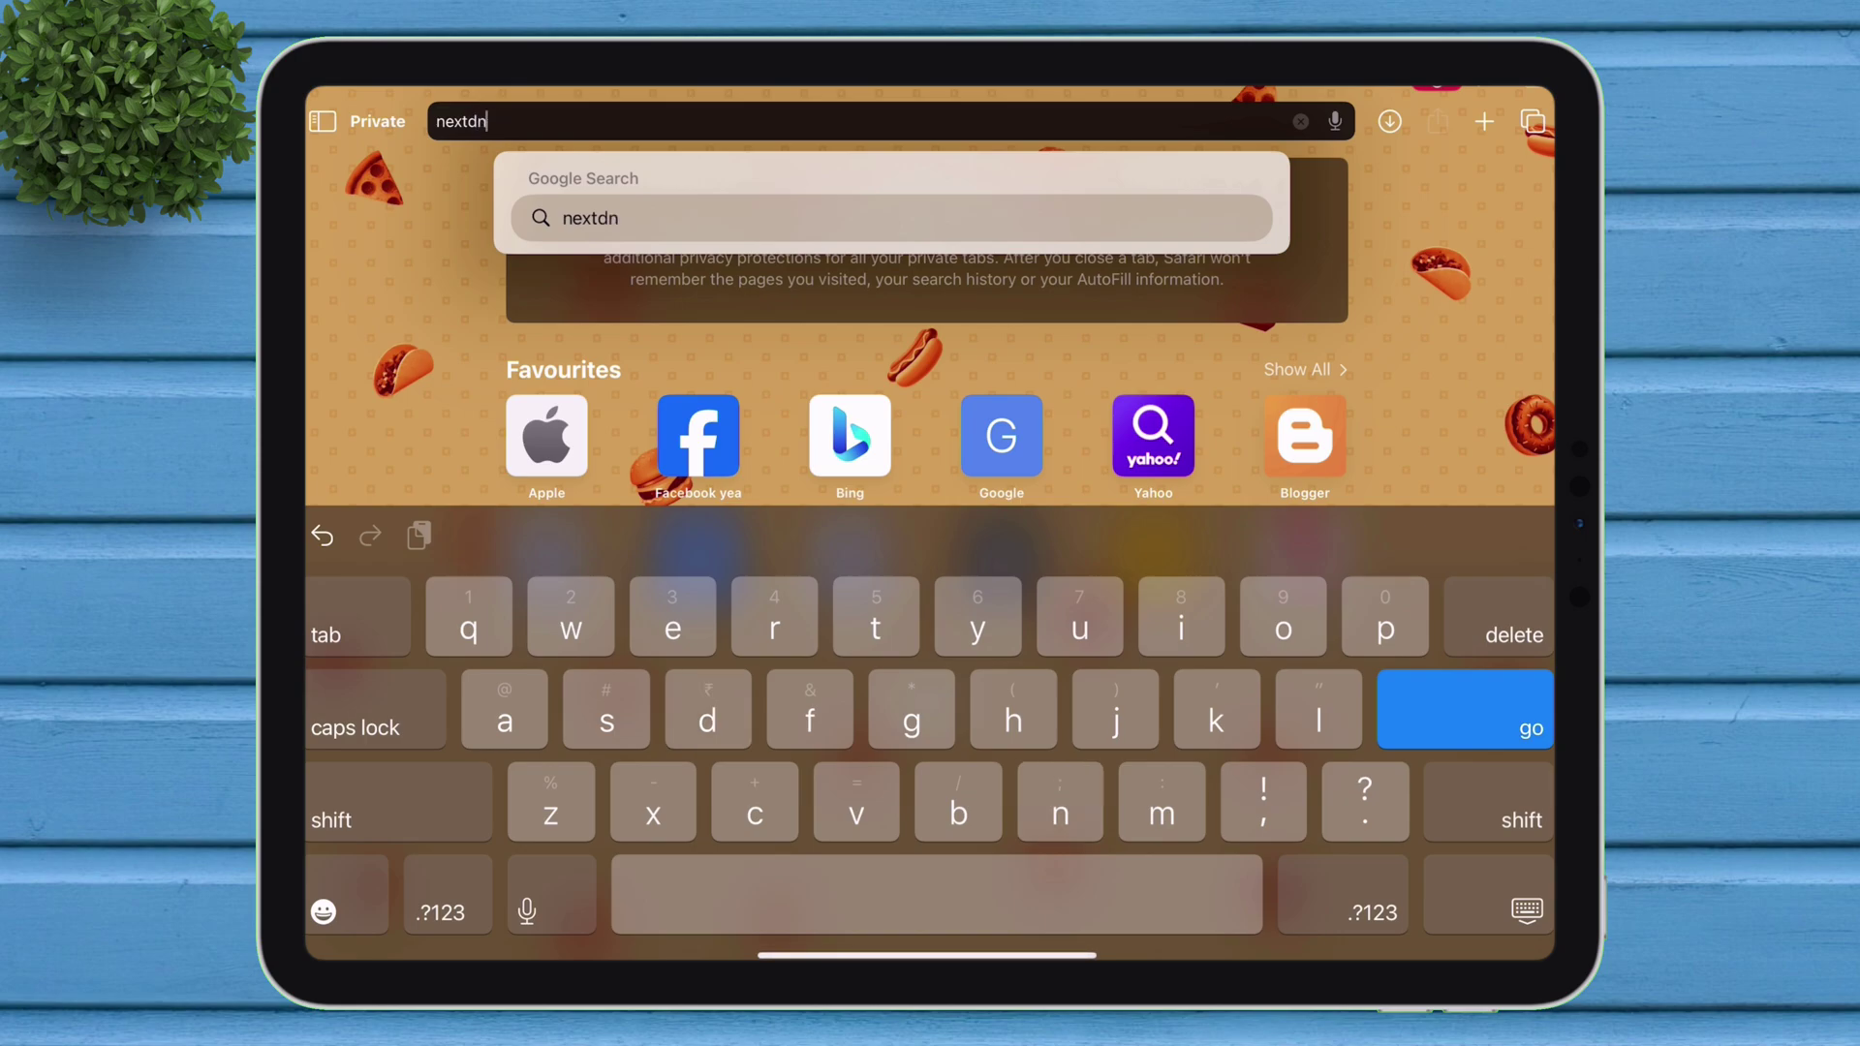
Run a Safari search for 'nextdns'
key(Return)
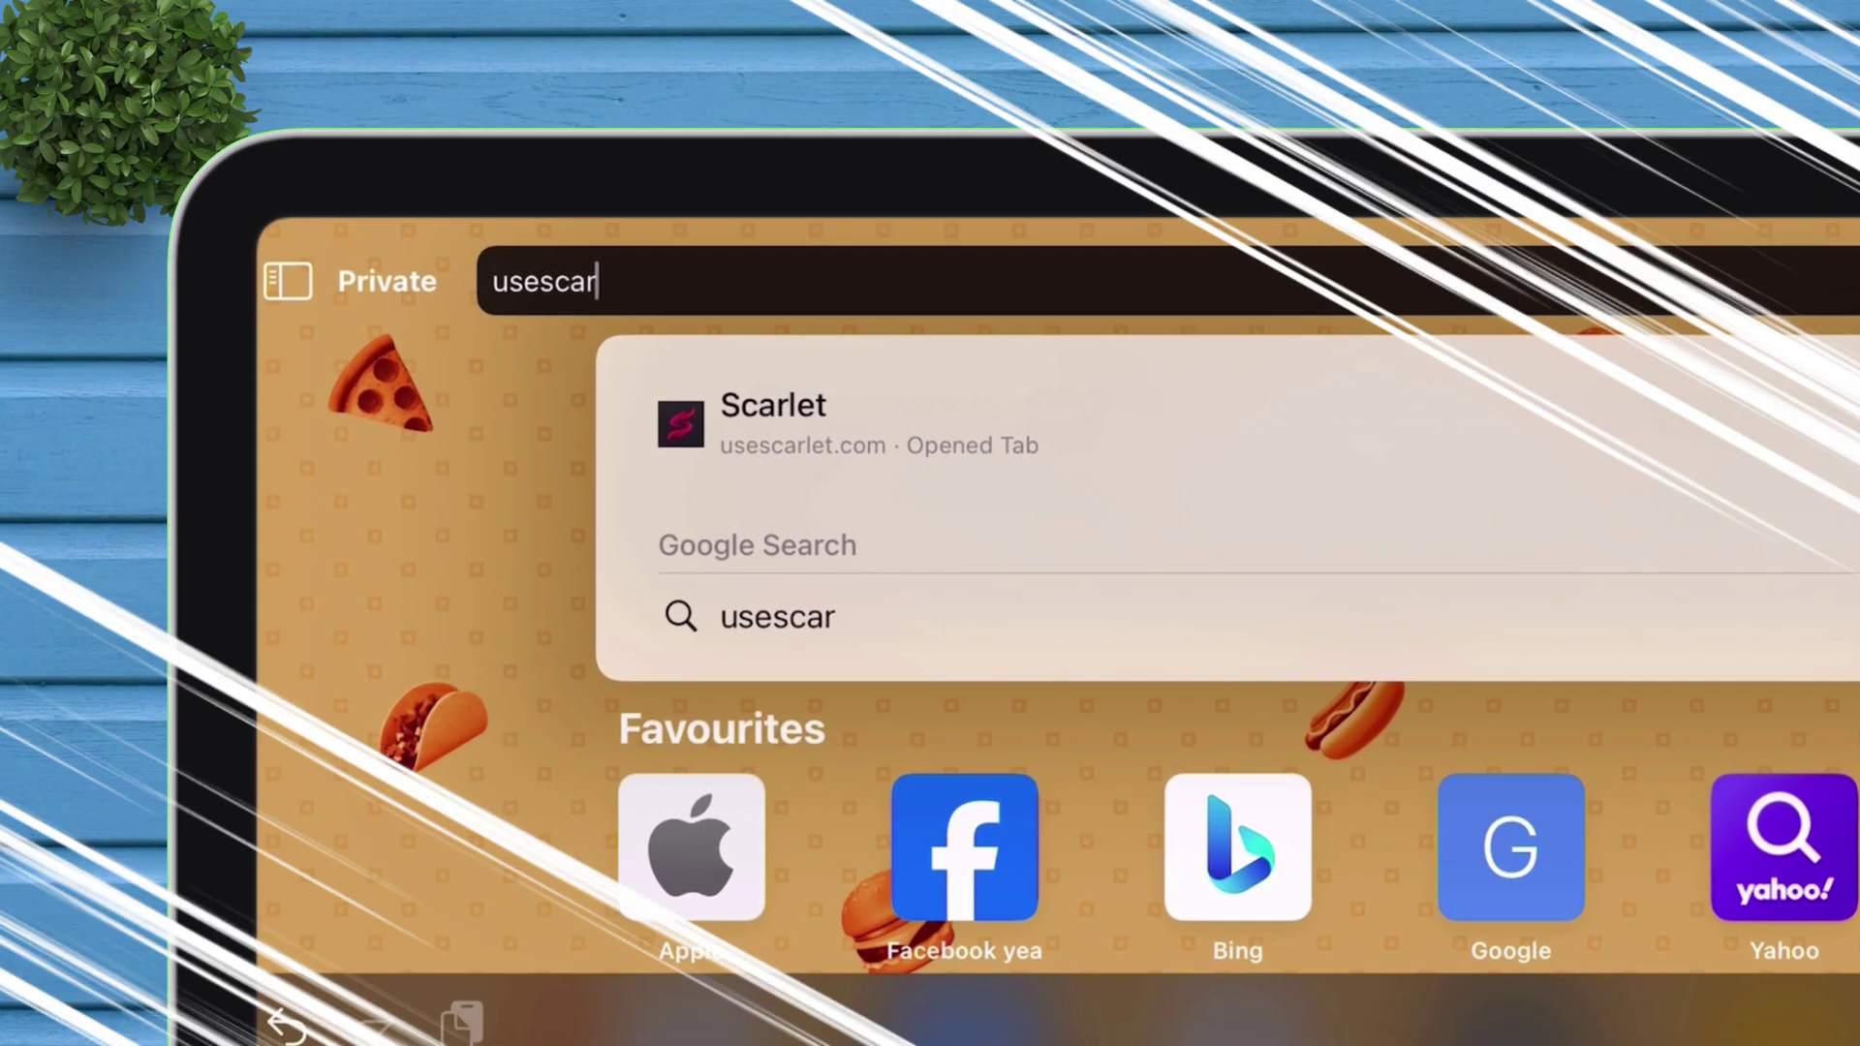
Search Google for 'scarleet' and scroll the results to find usescarlet.com
text(leet)
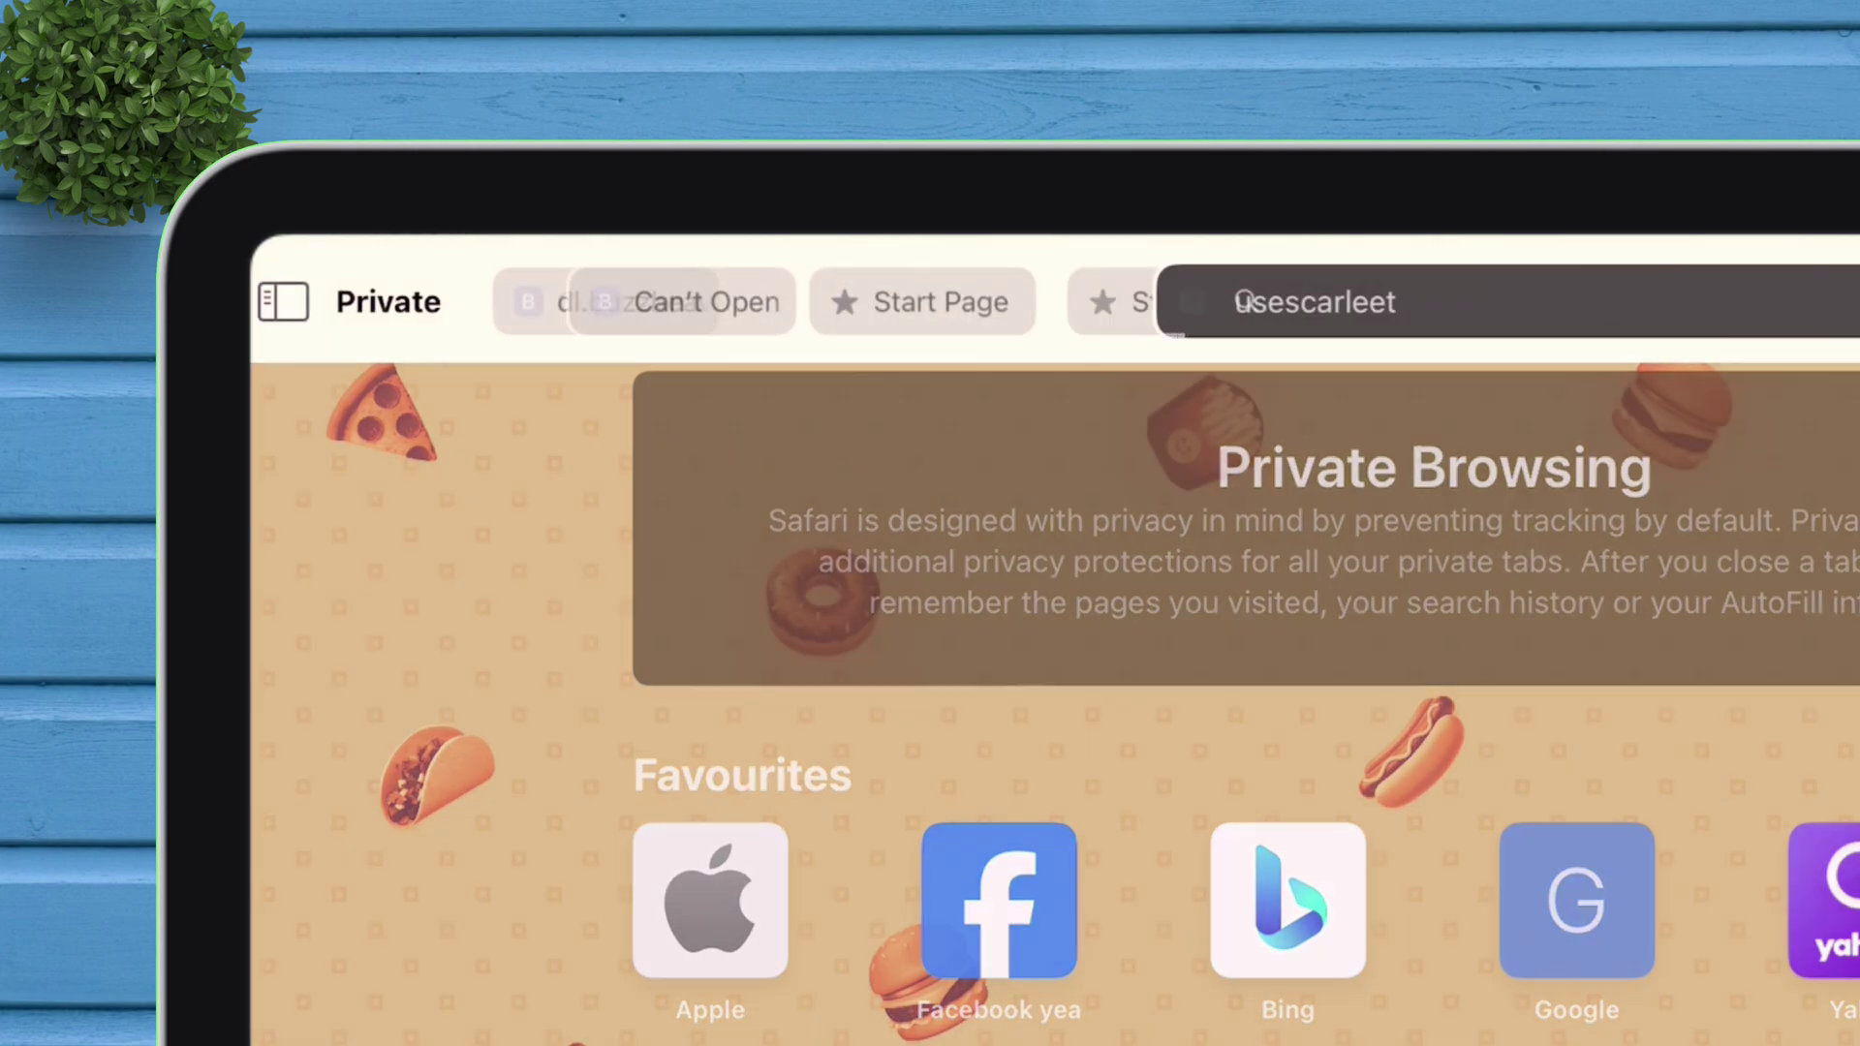
key(Return)
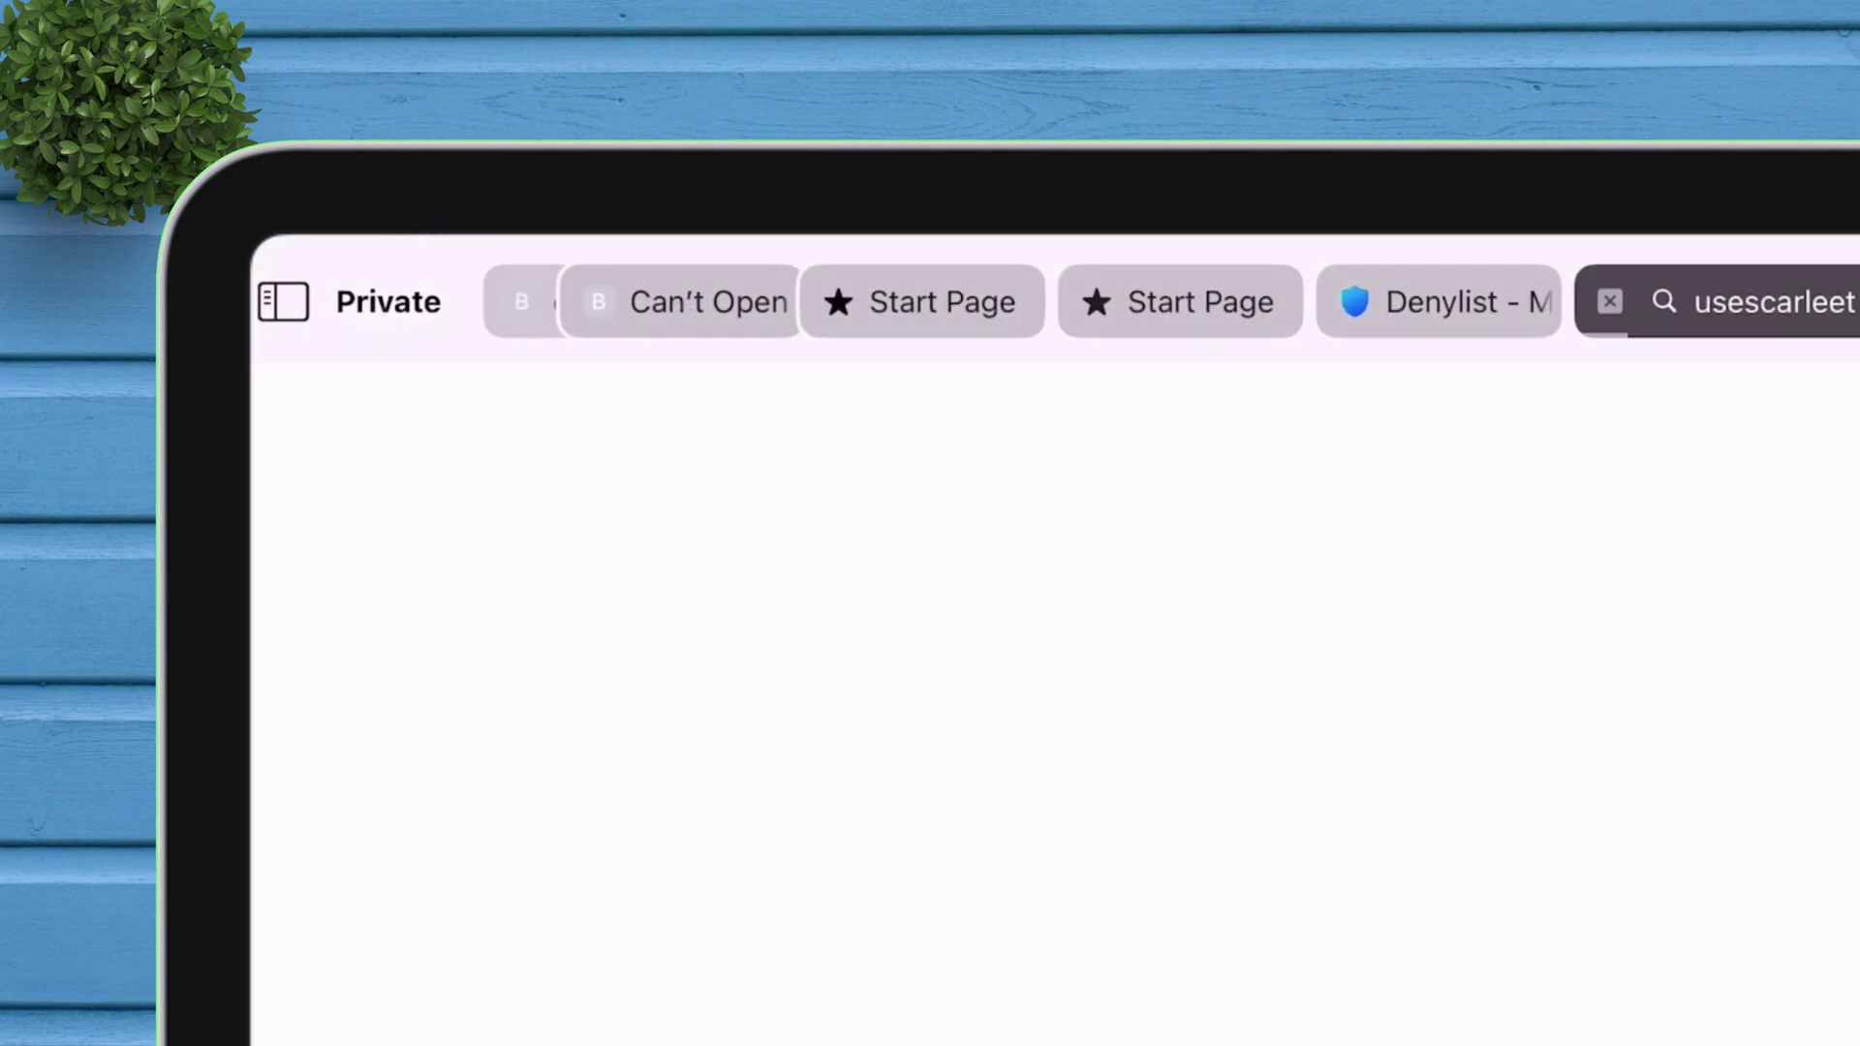
scroll(1065, 678, down, 2)
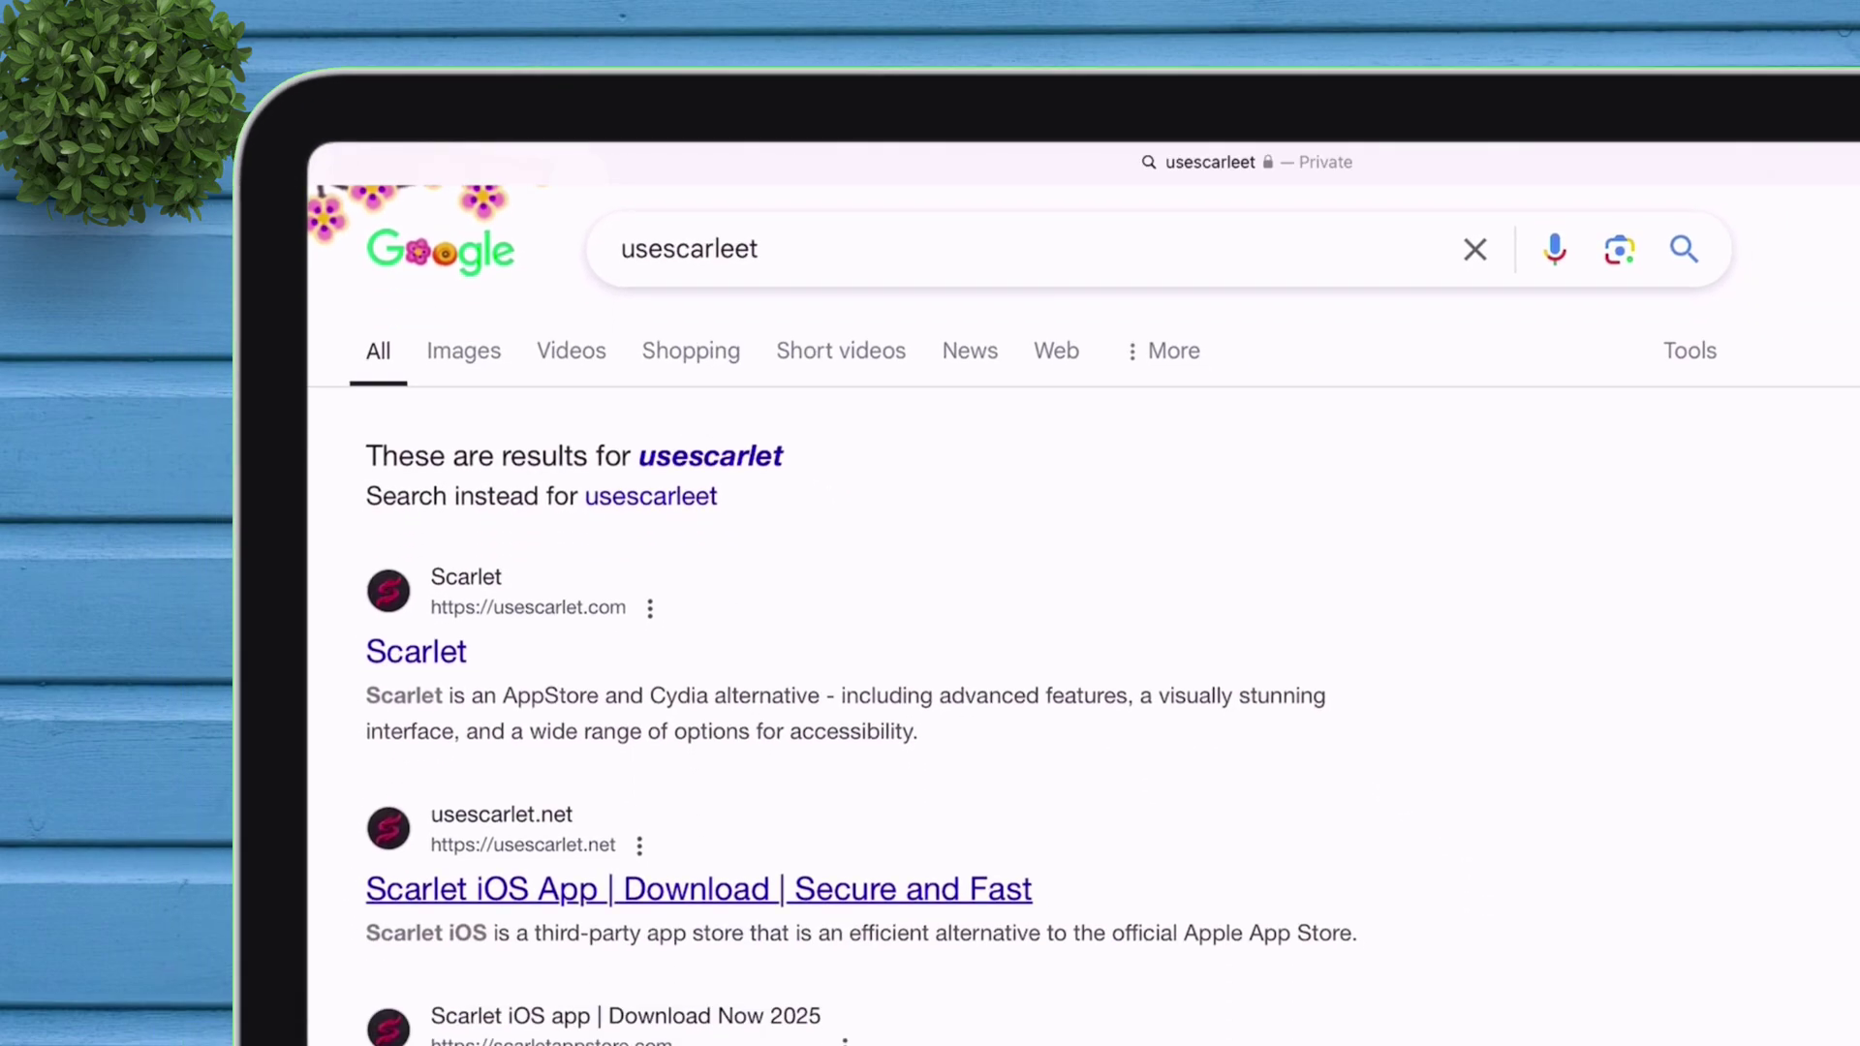
scroll(1066, 678, down, 3)
scroll(1066, 678, down, 5)
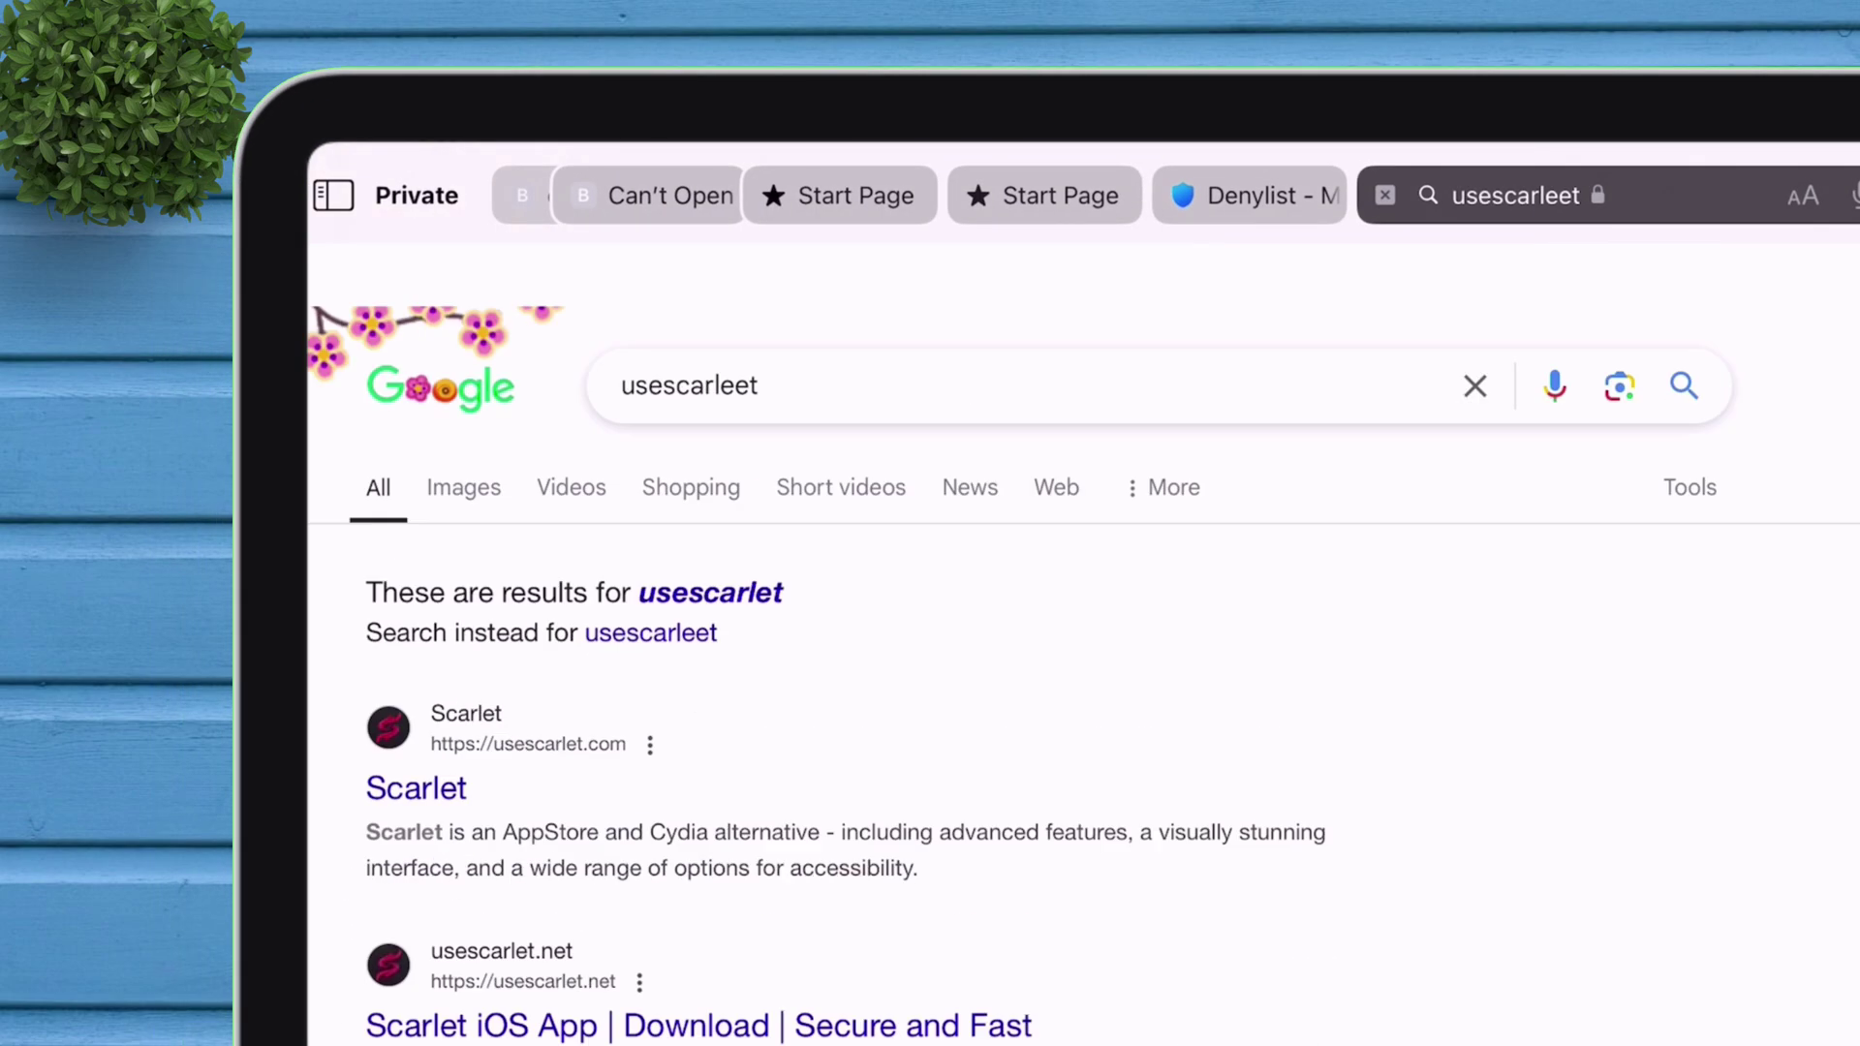
scroll(1066, 678, down, 1)
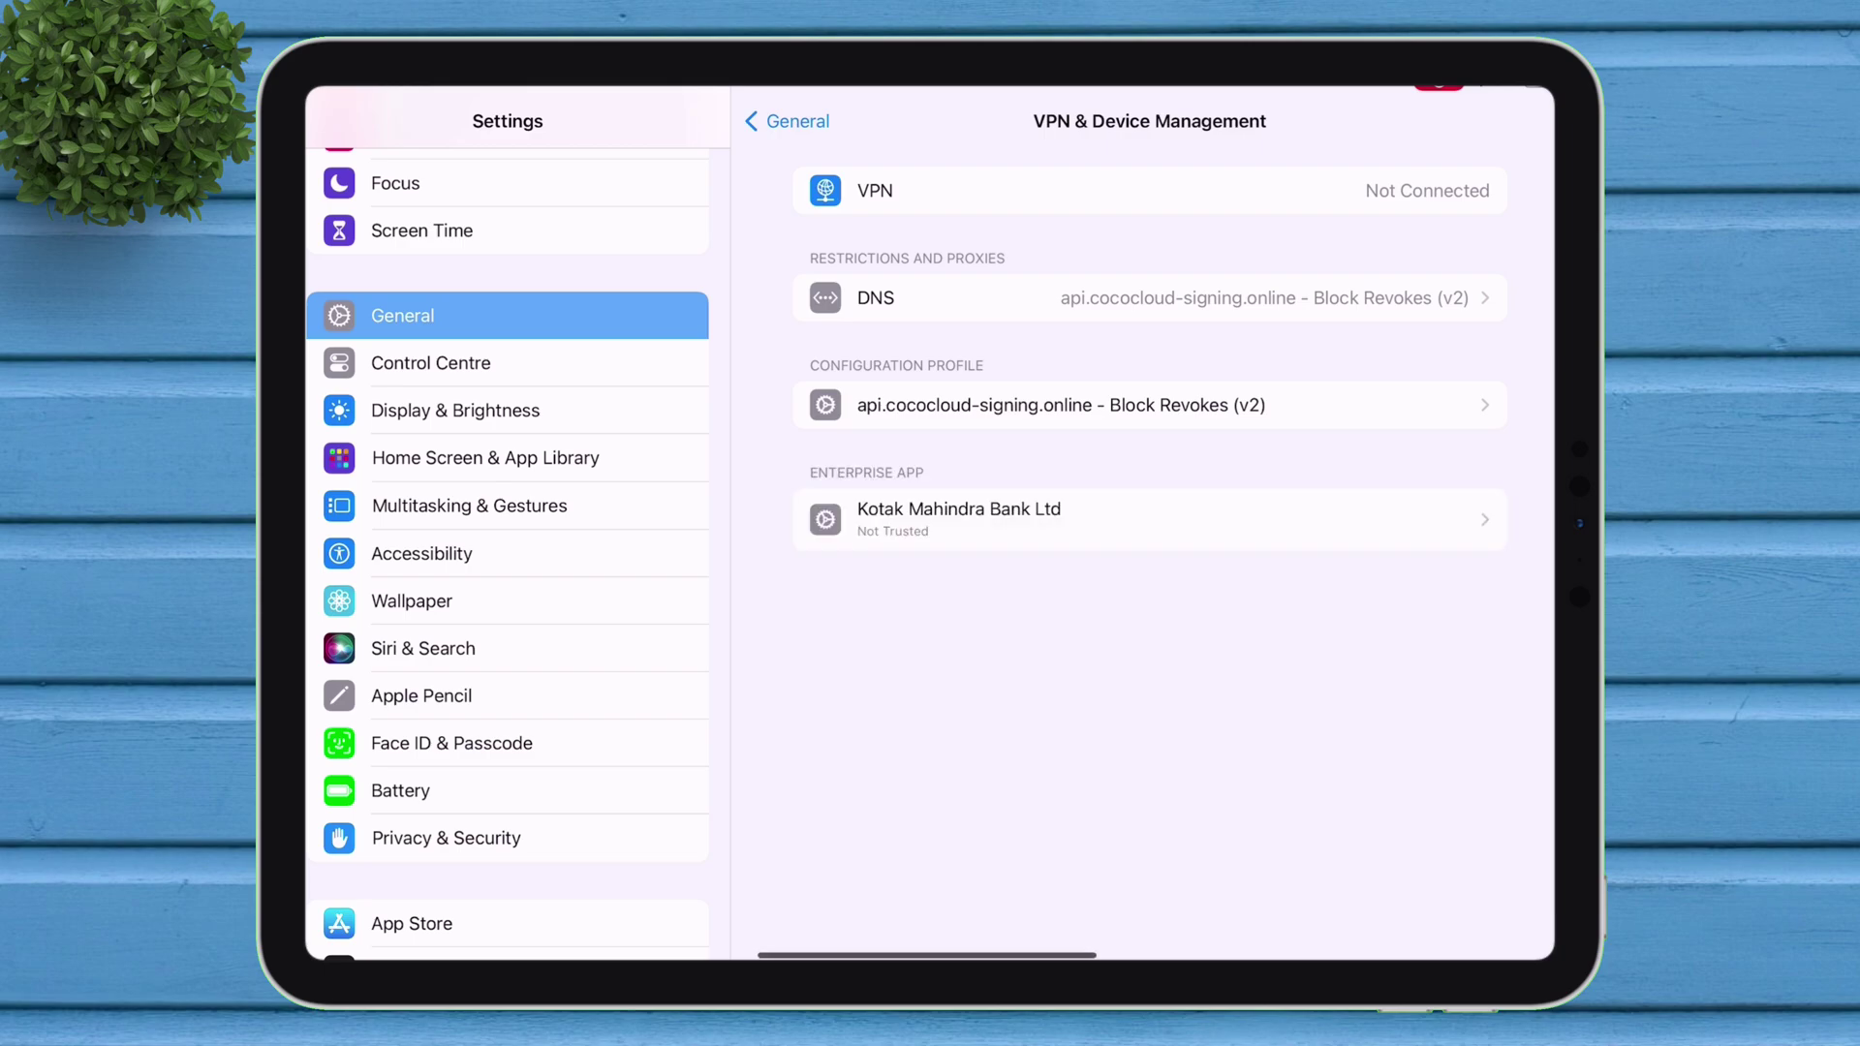
Trust the Kotak Mahindra Bank Ltd developer and dismiss the verification failure notice
click(1071, 278)
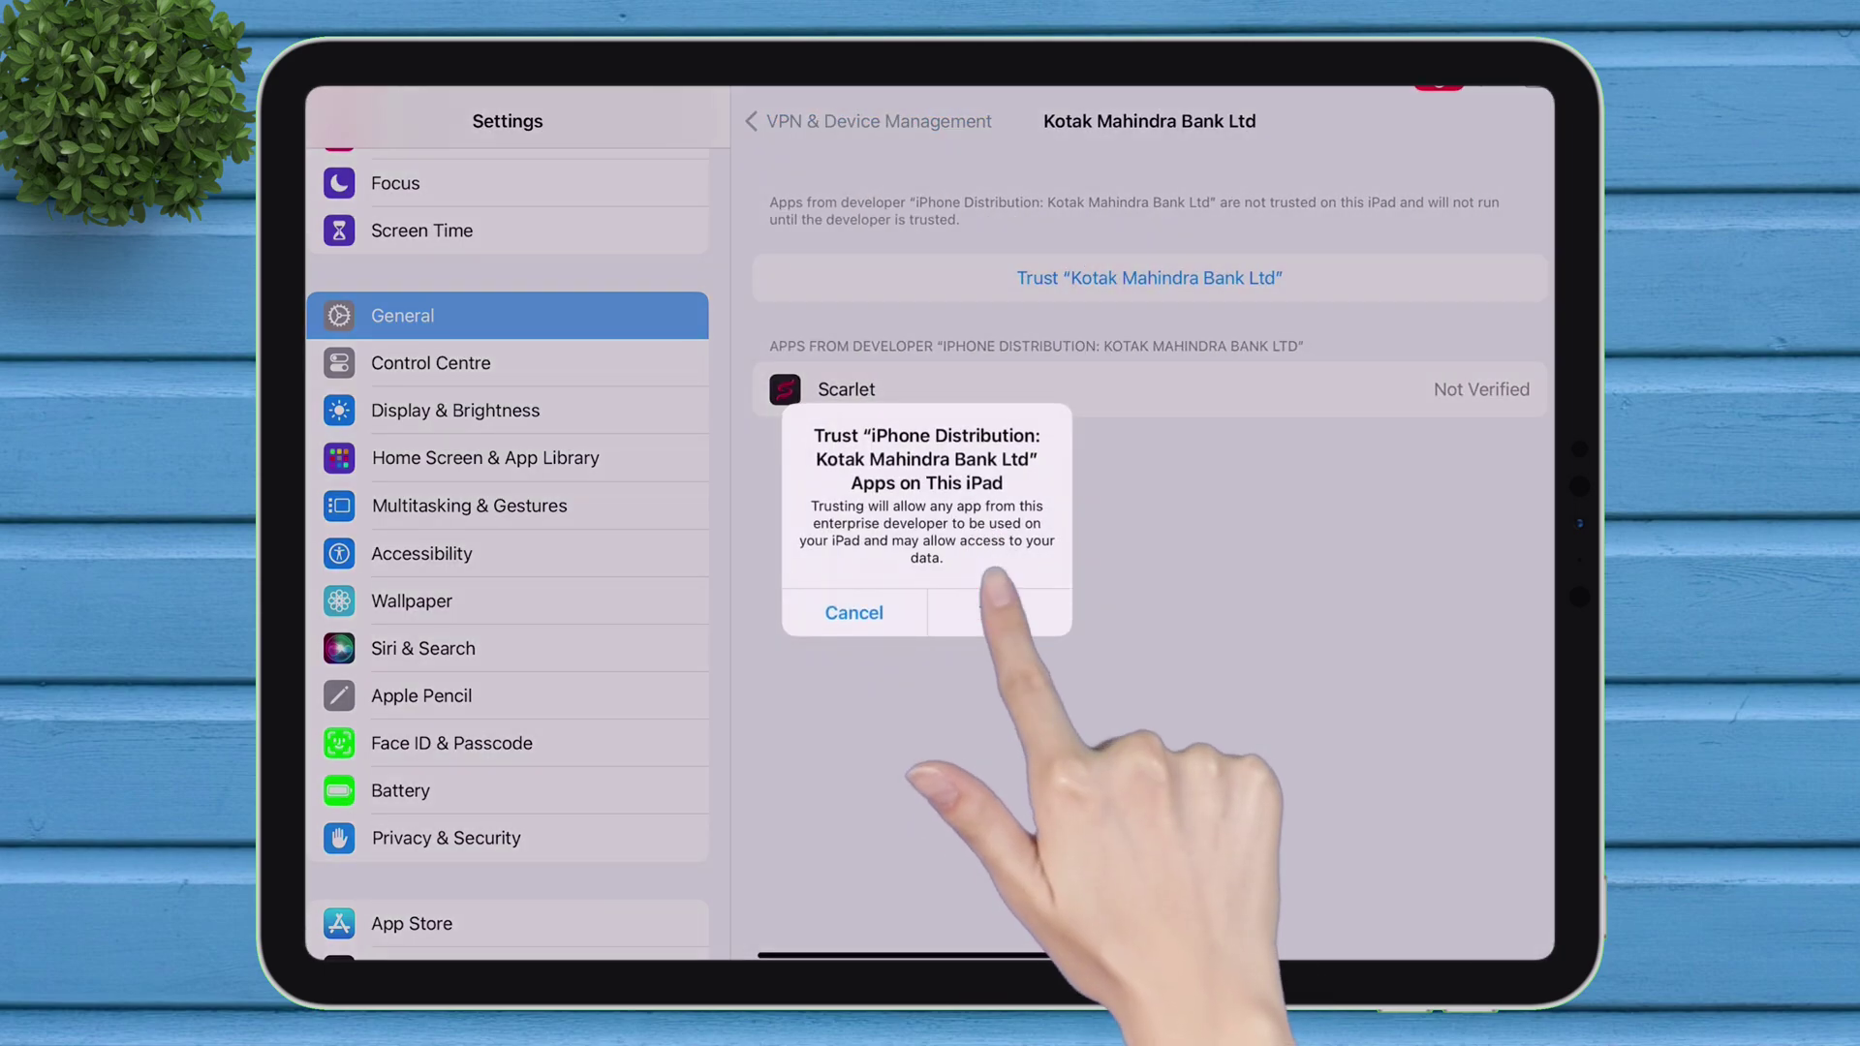
click(998, 610)
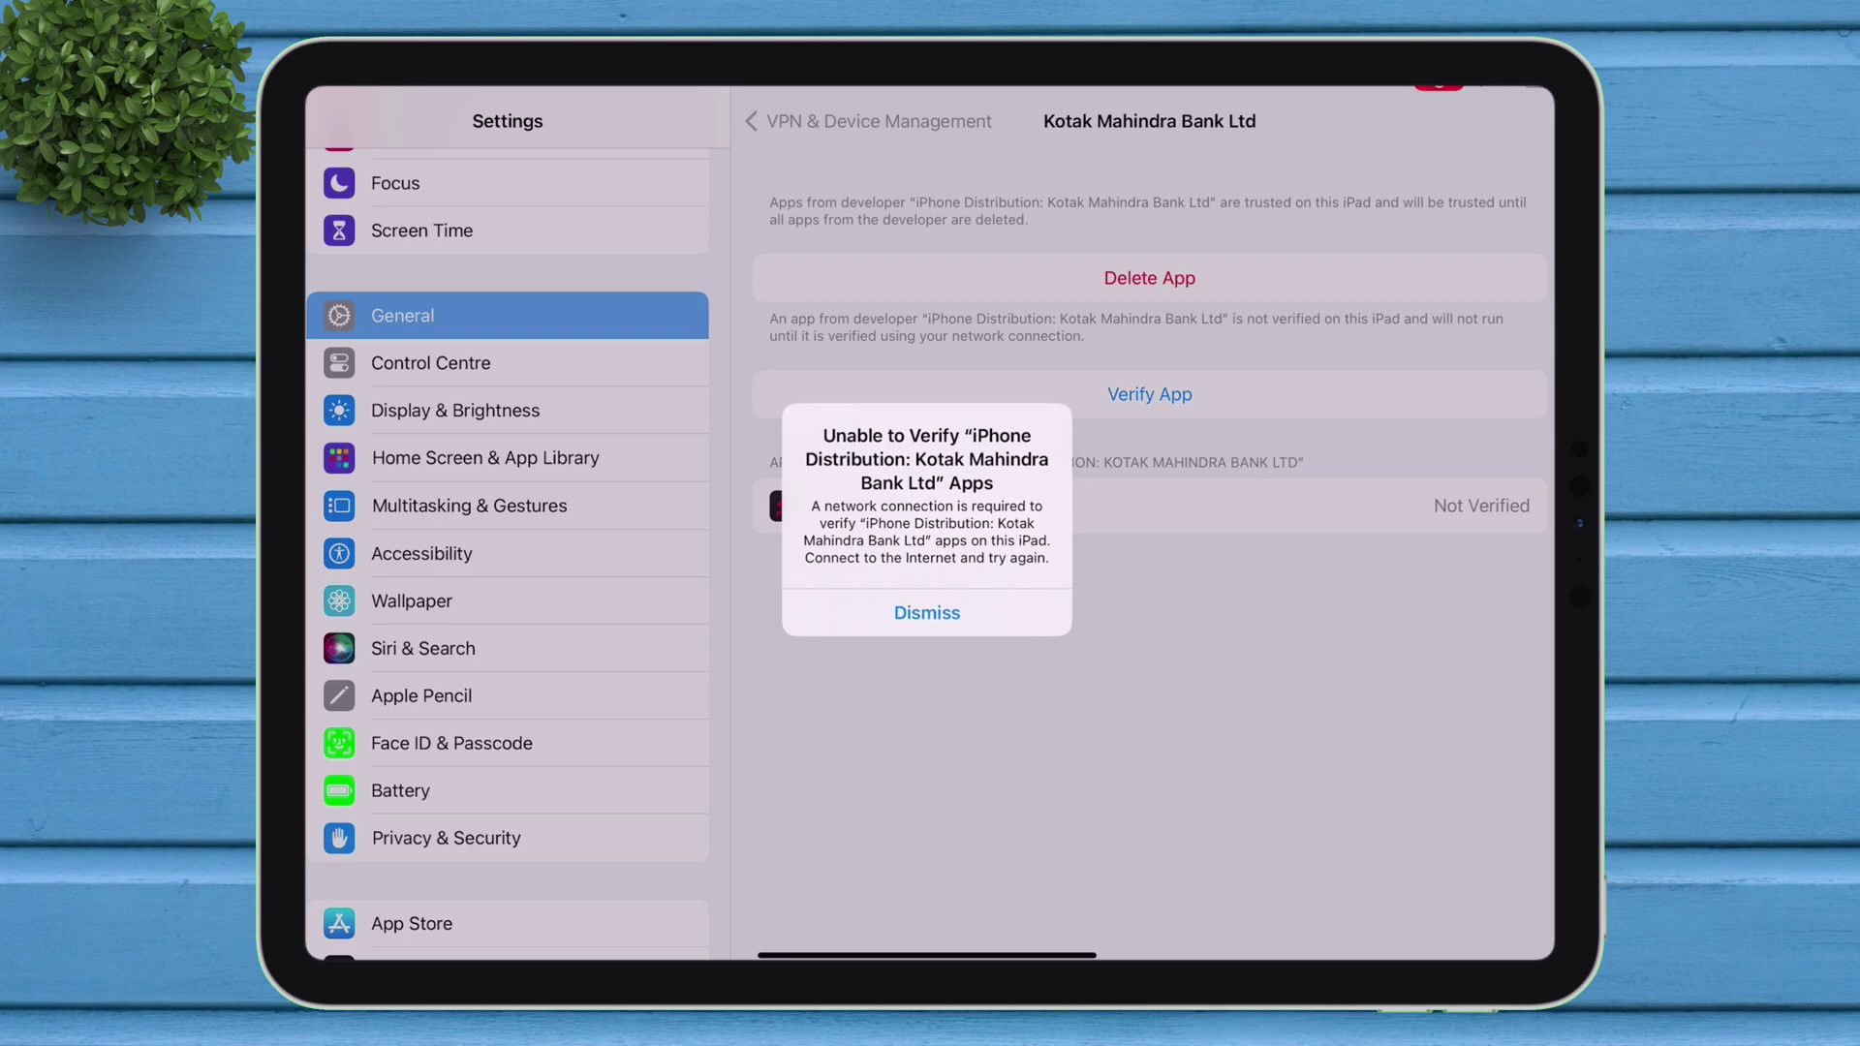
click(927, 612)
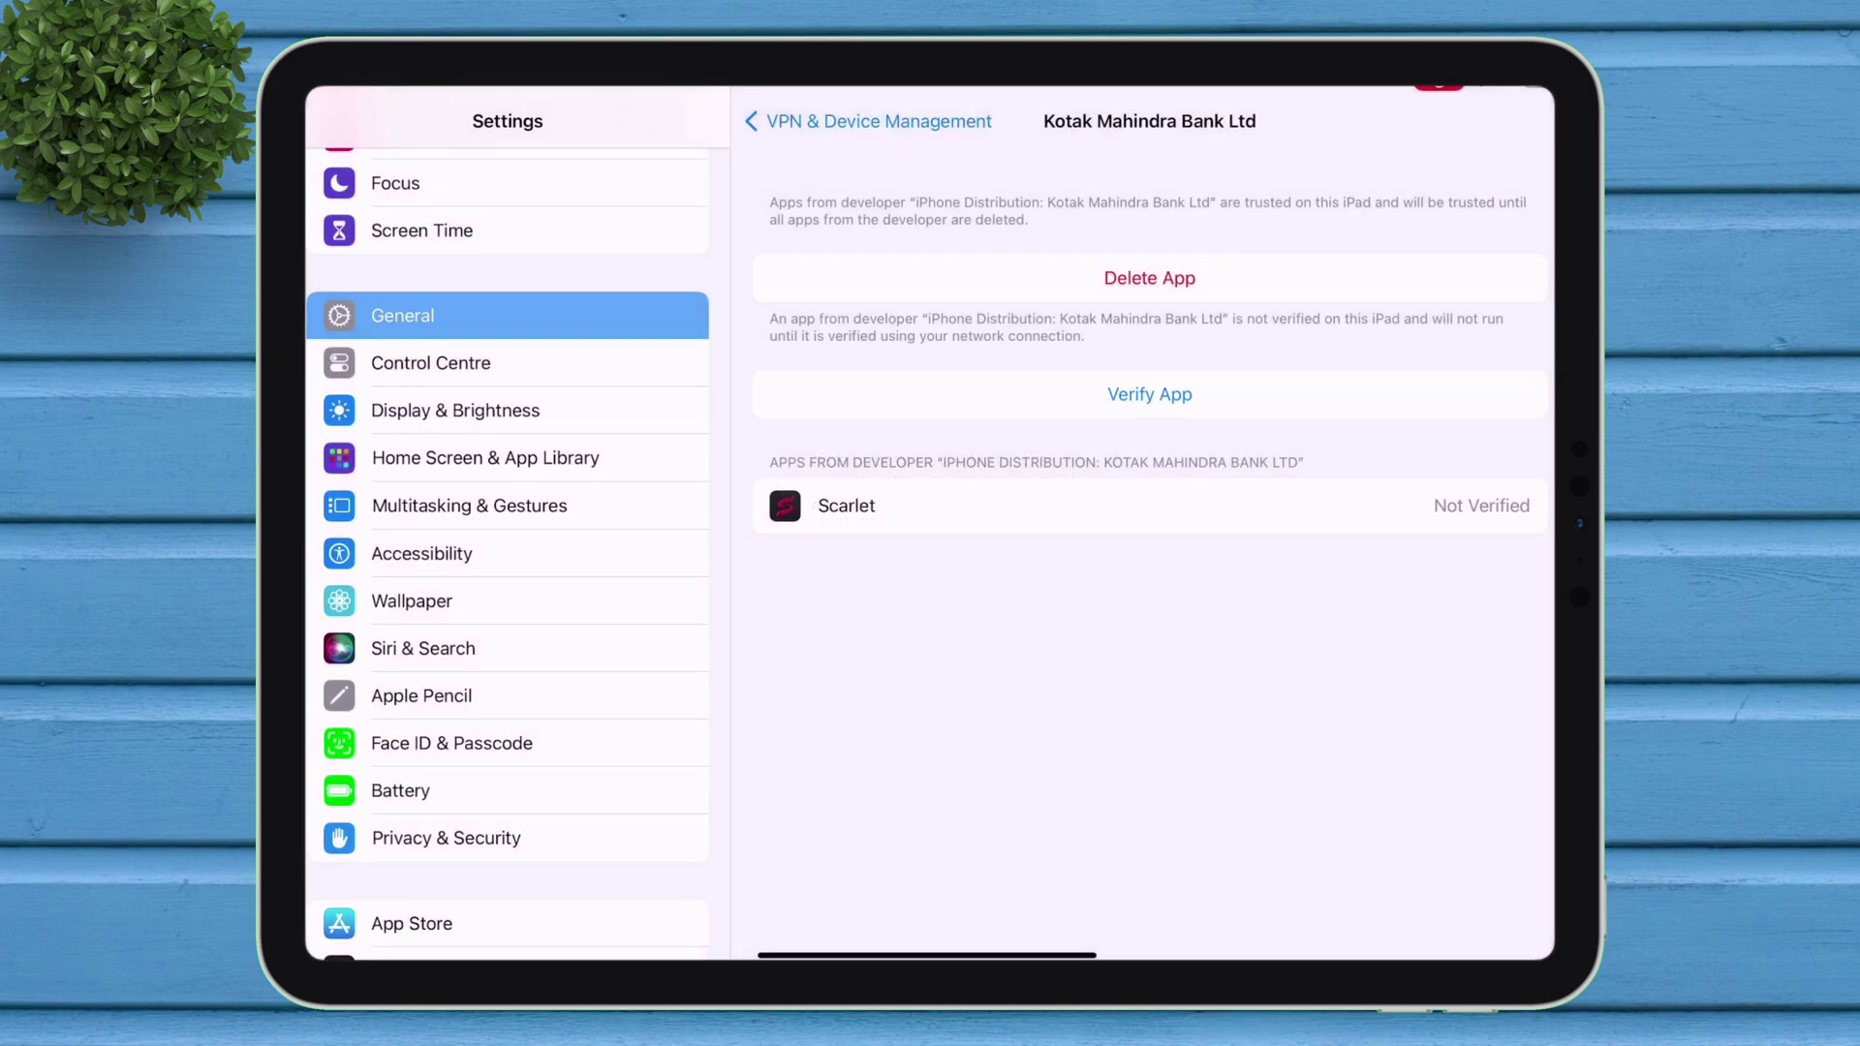
Switch the DNS setting back to Automatic
click(869, 121)
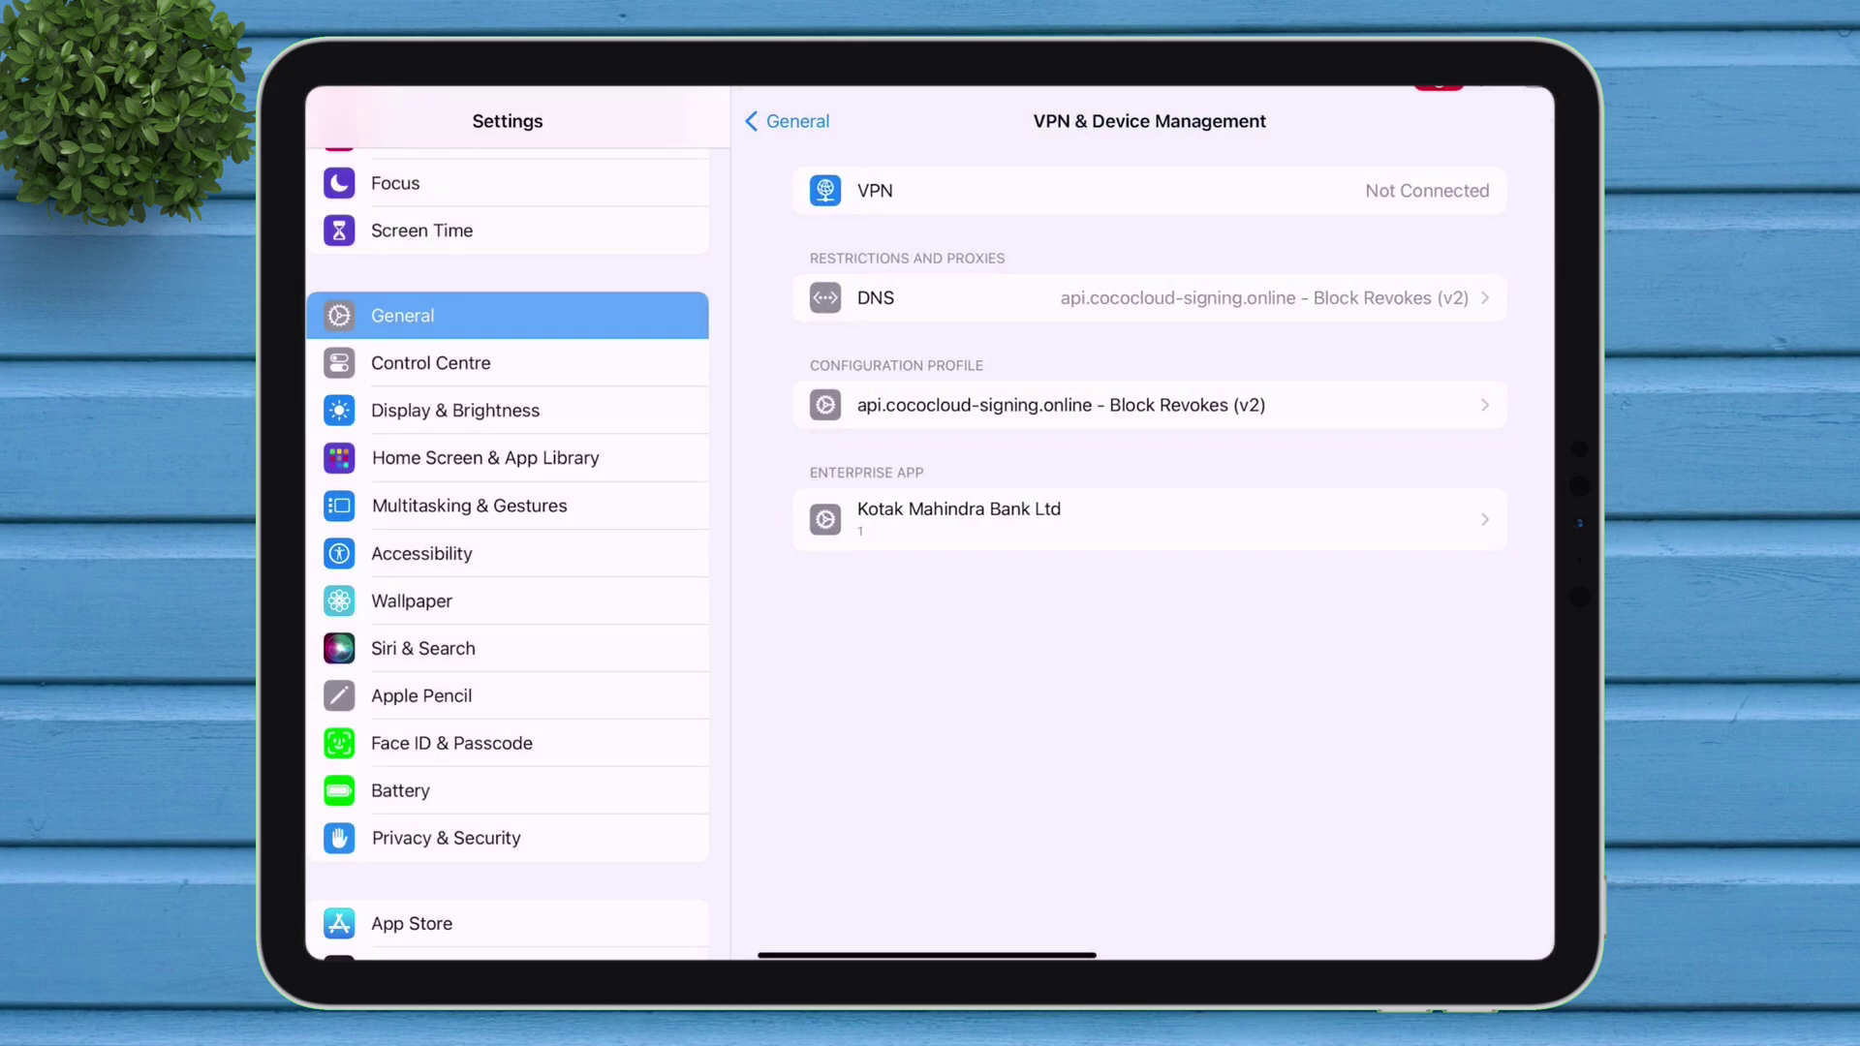
click(875, 297)
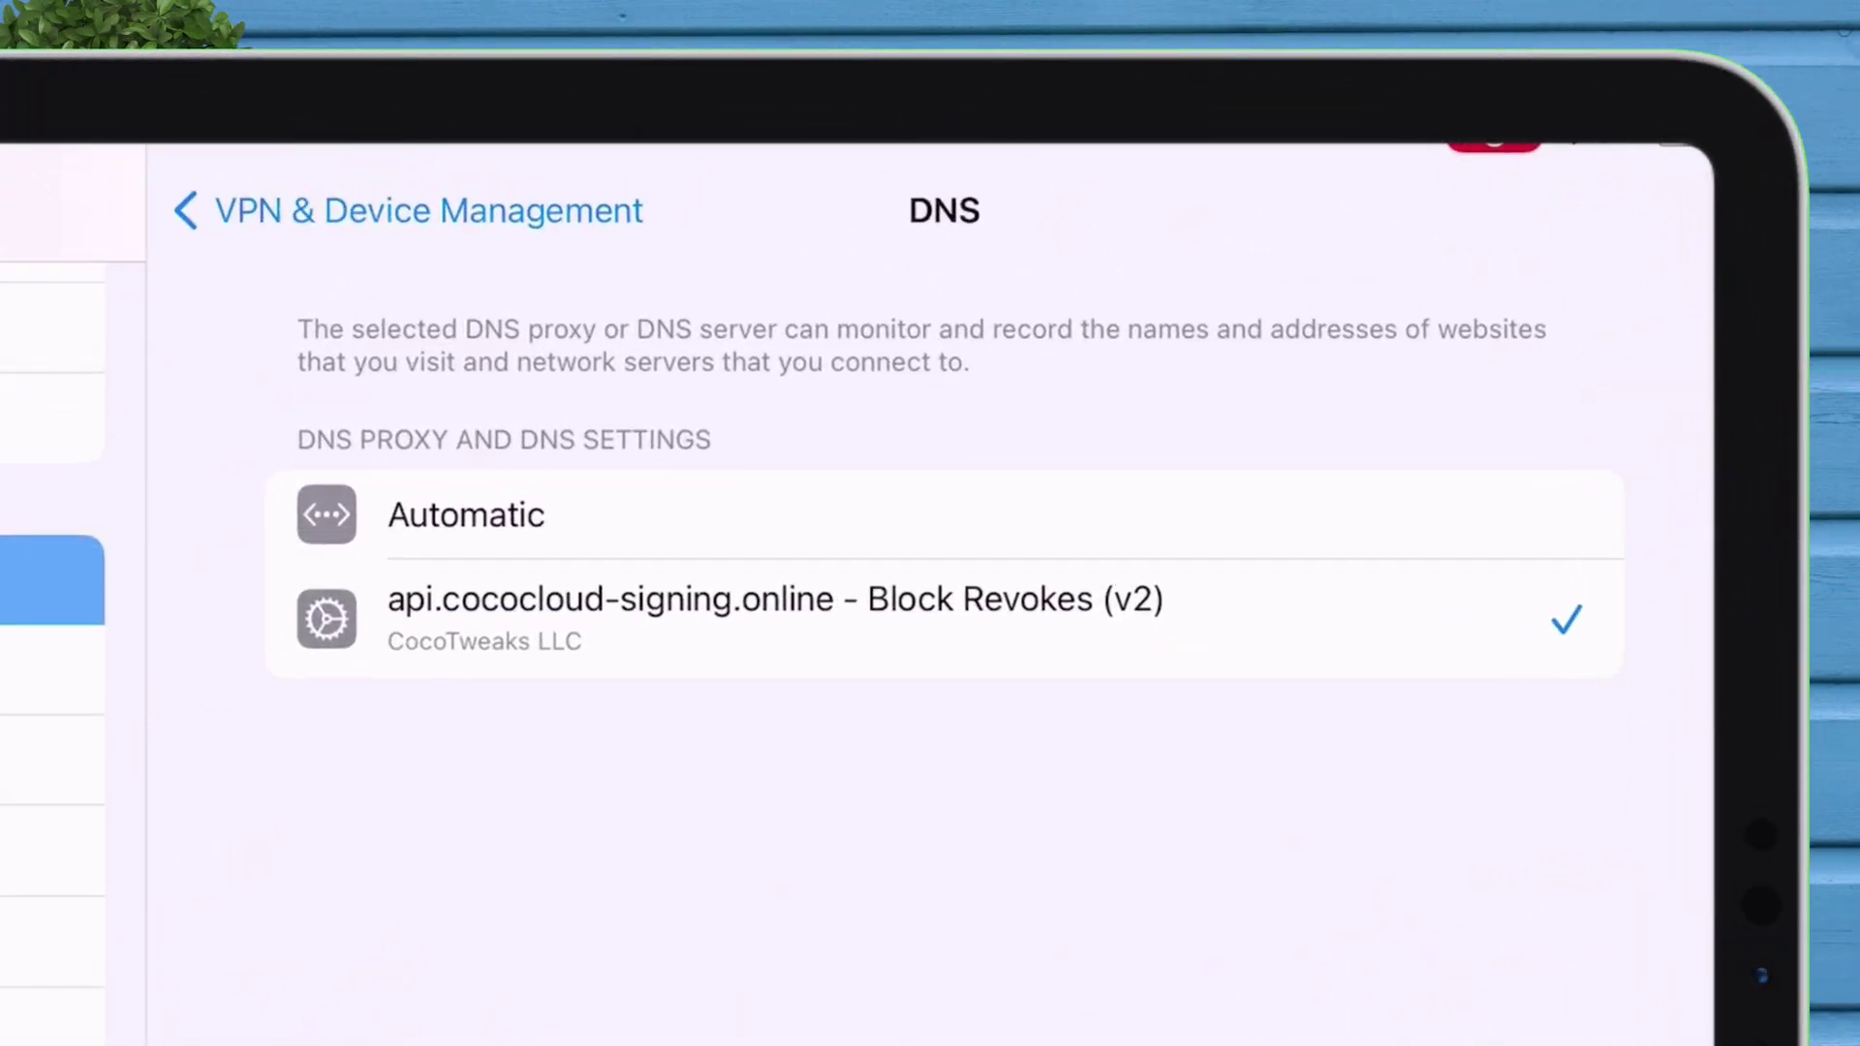
click(906, 523)
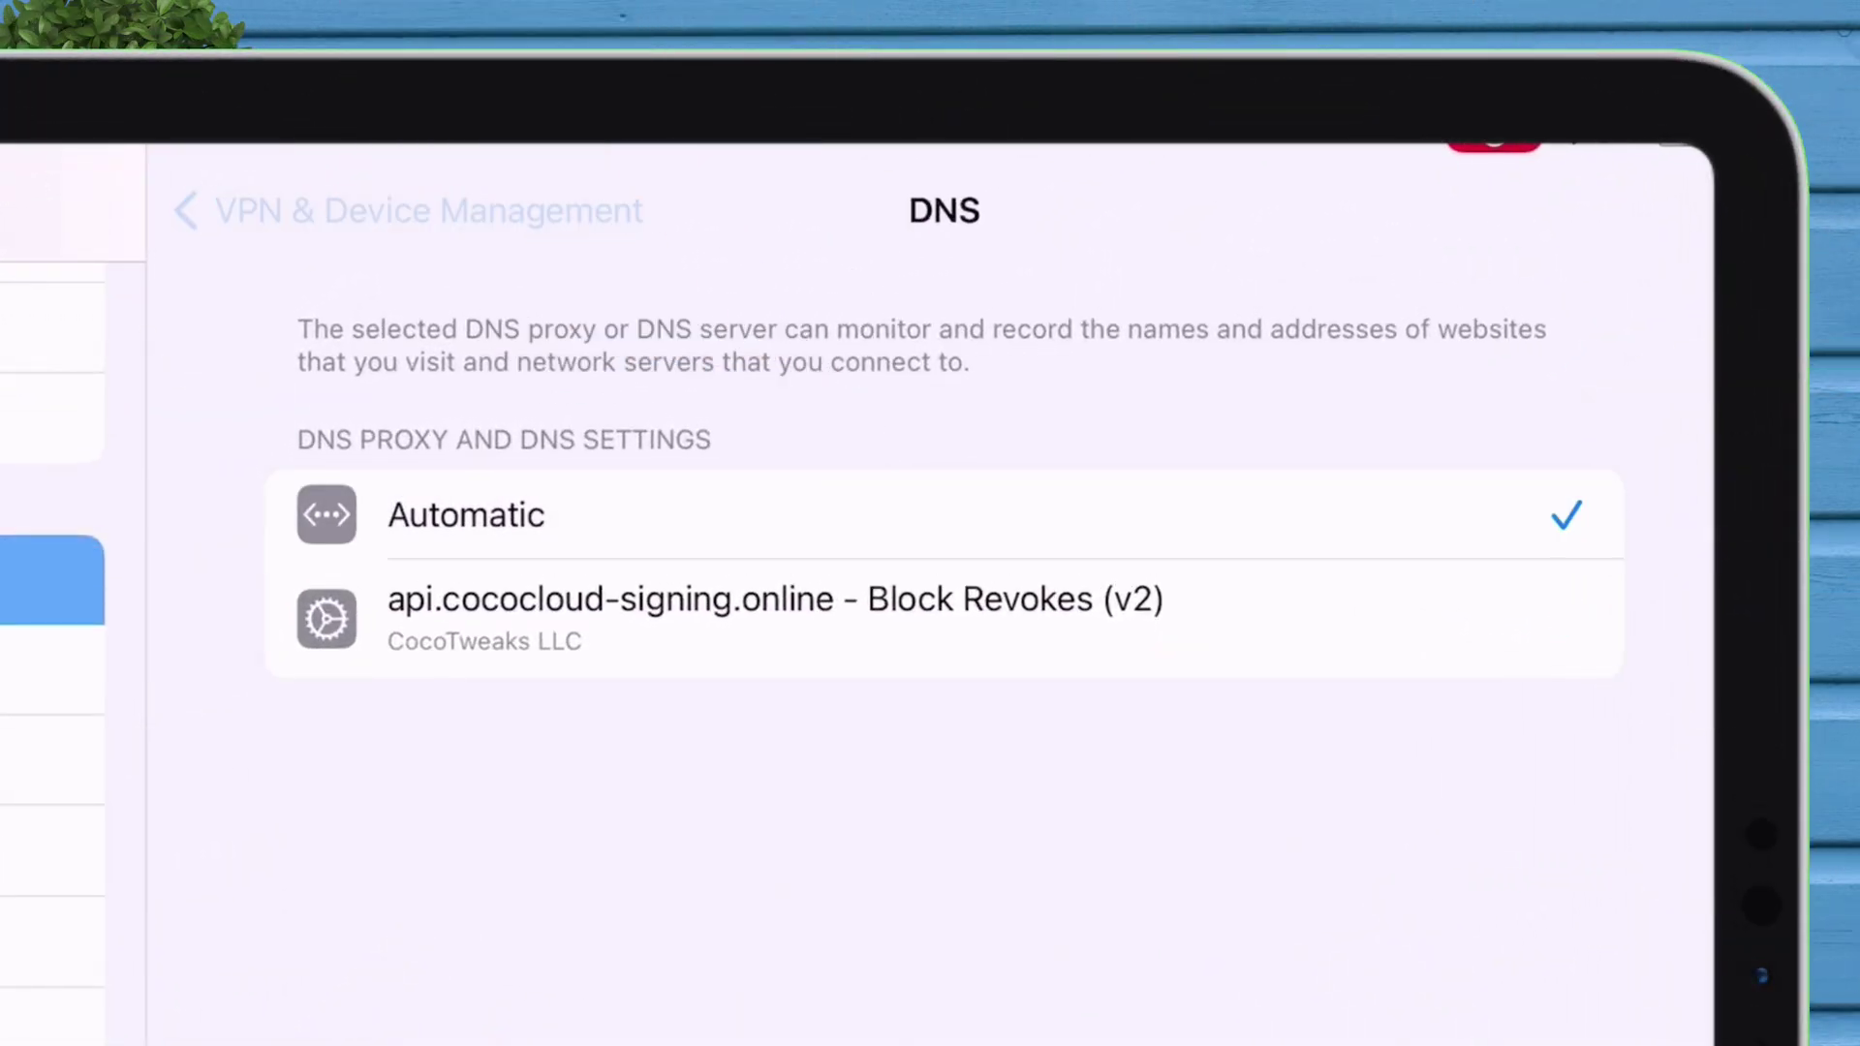
Verify the Scarlet app under Kotak Mahindra Bank Ltd, then launch Scarlet to check it runs
click(184, 210)
click(904, 593)
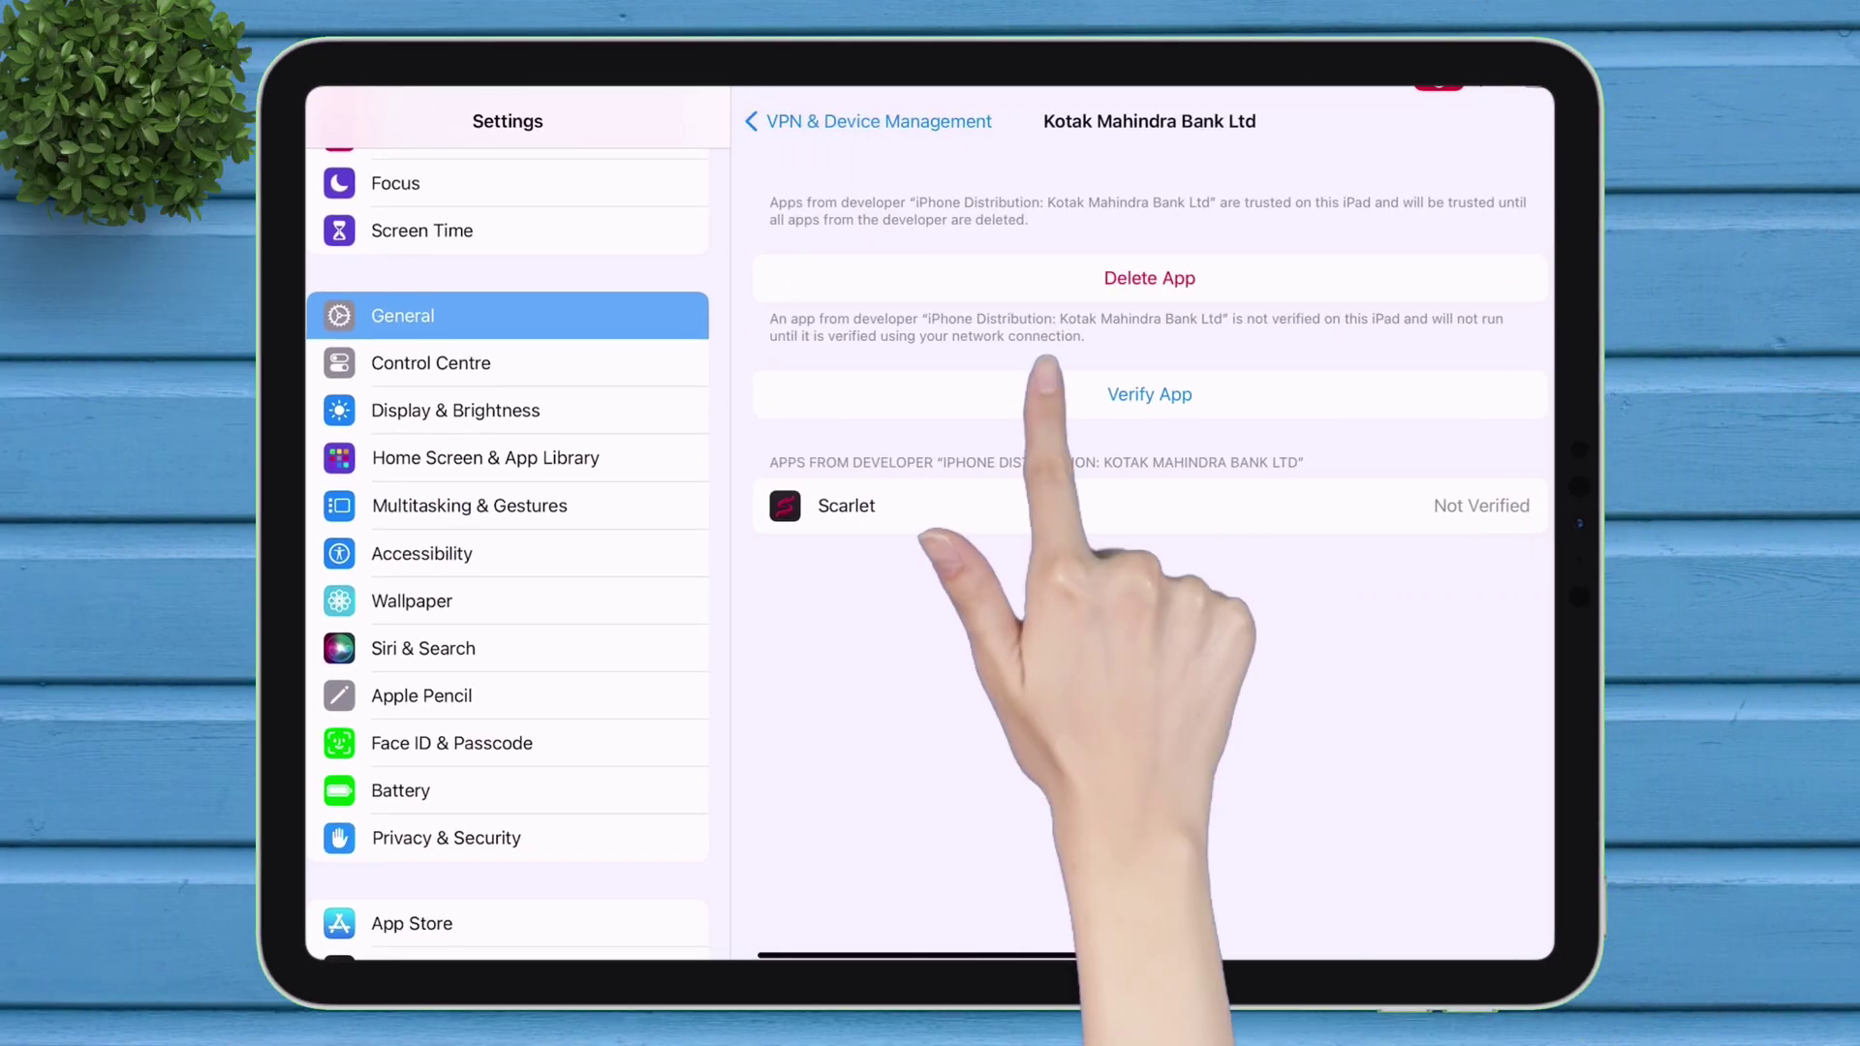
click(1046, 388)
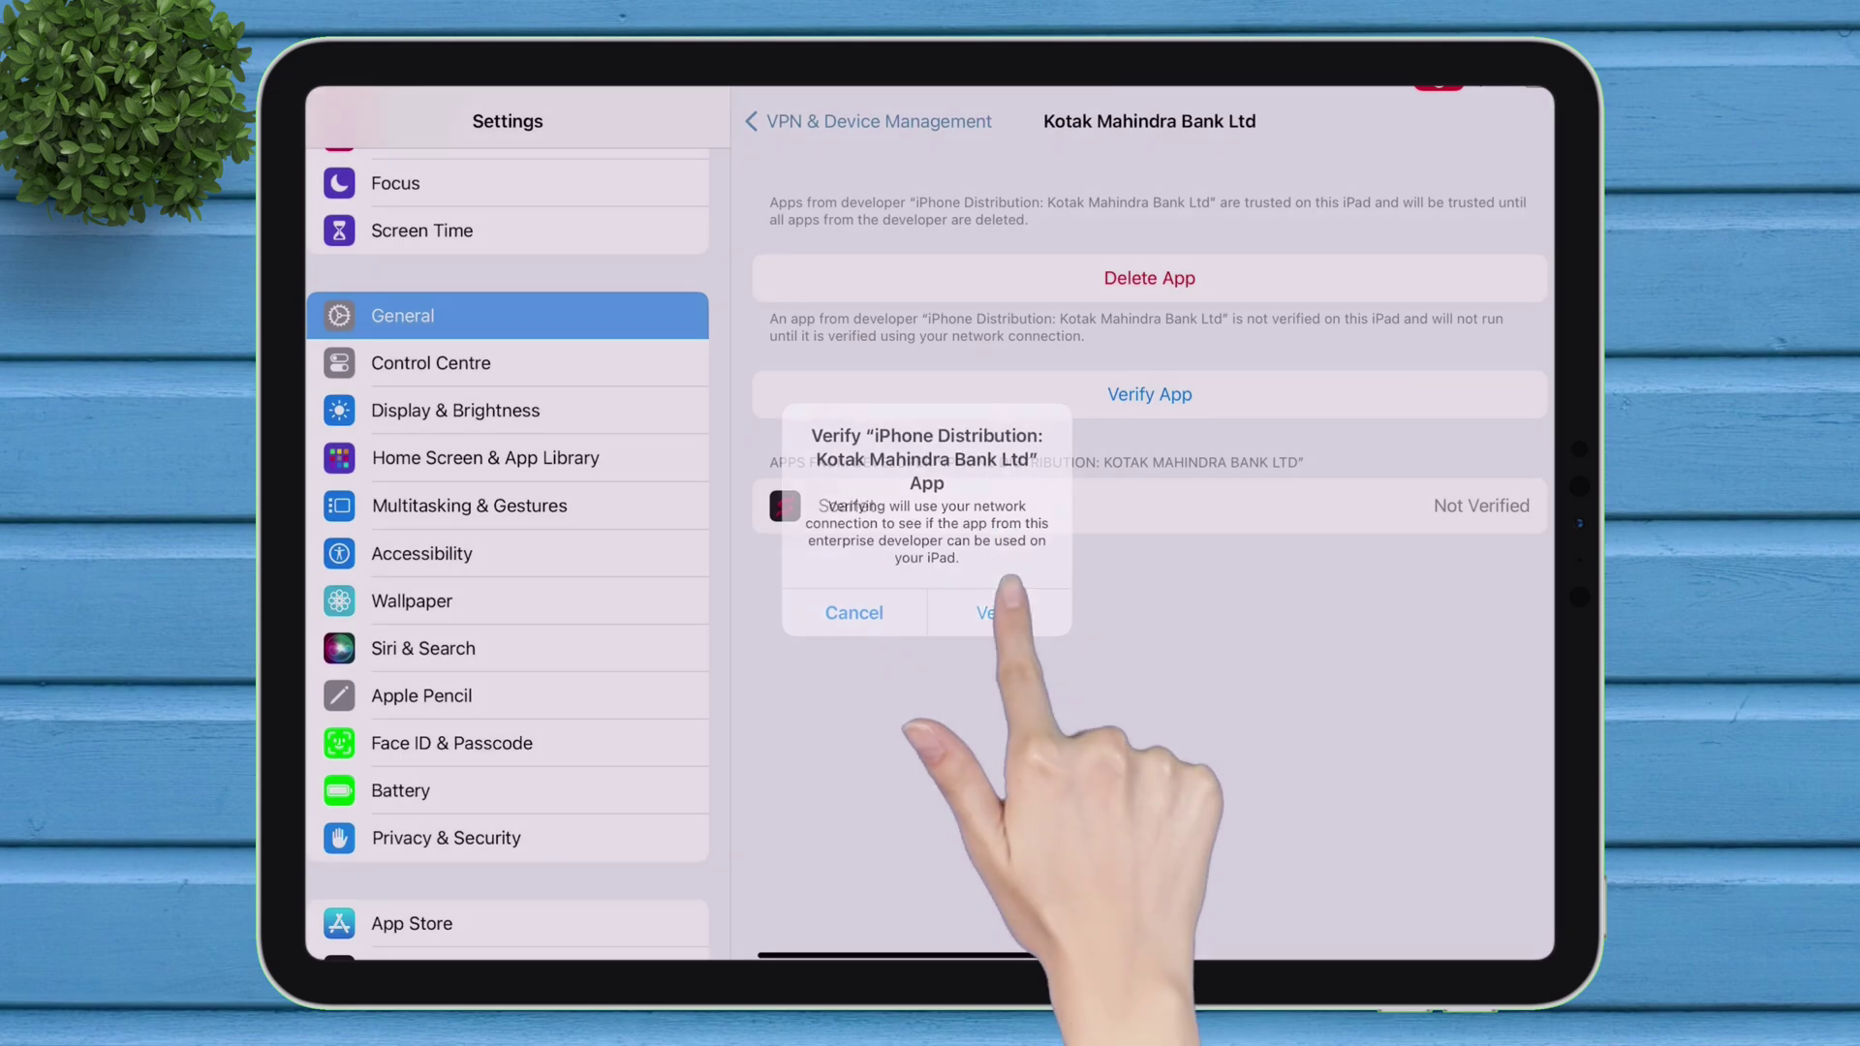
click(997, 610)
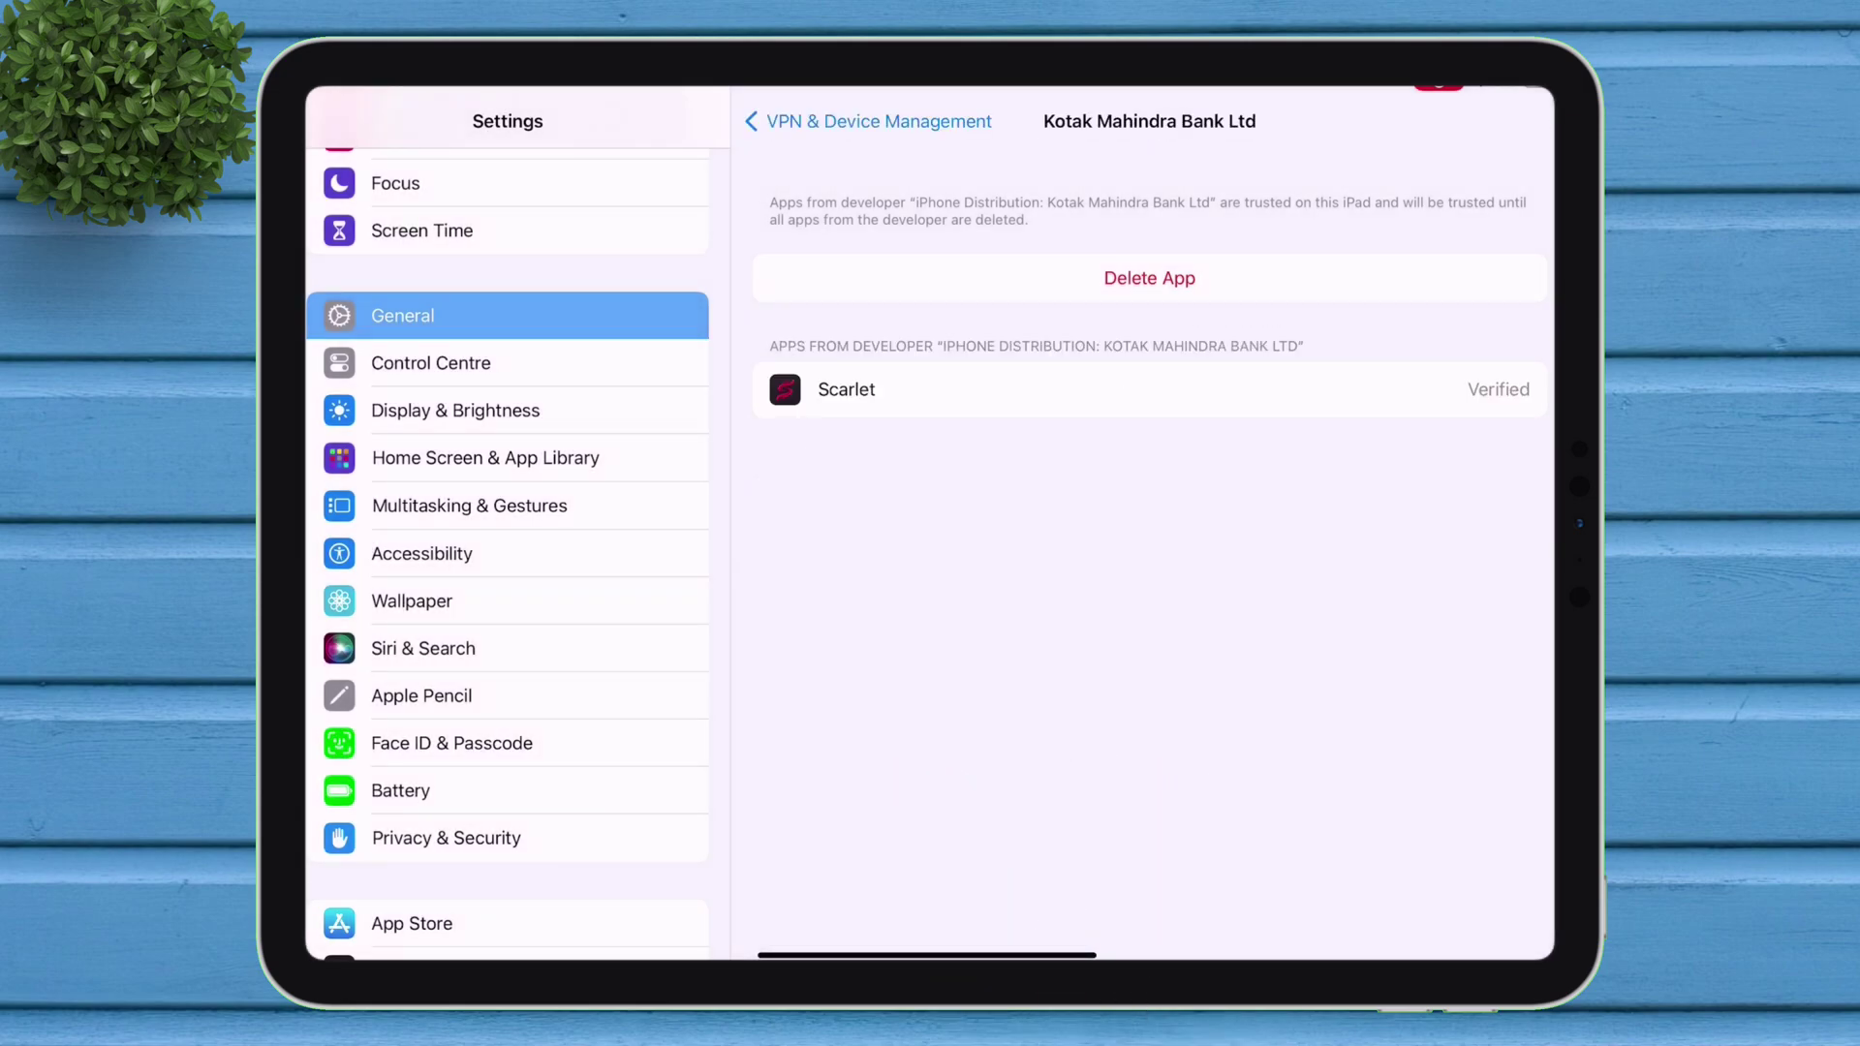
drag(927, 954, 926, 678)
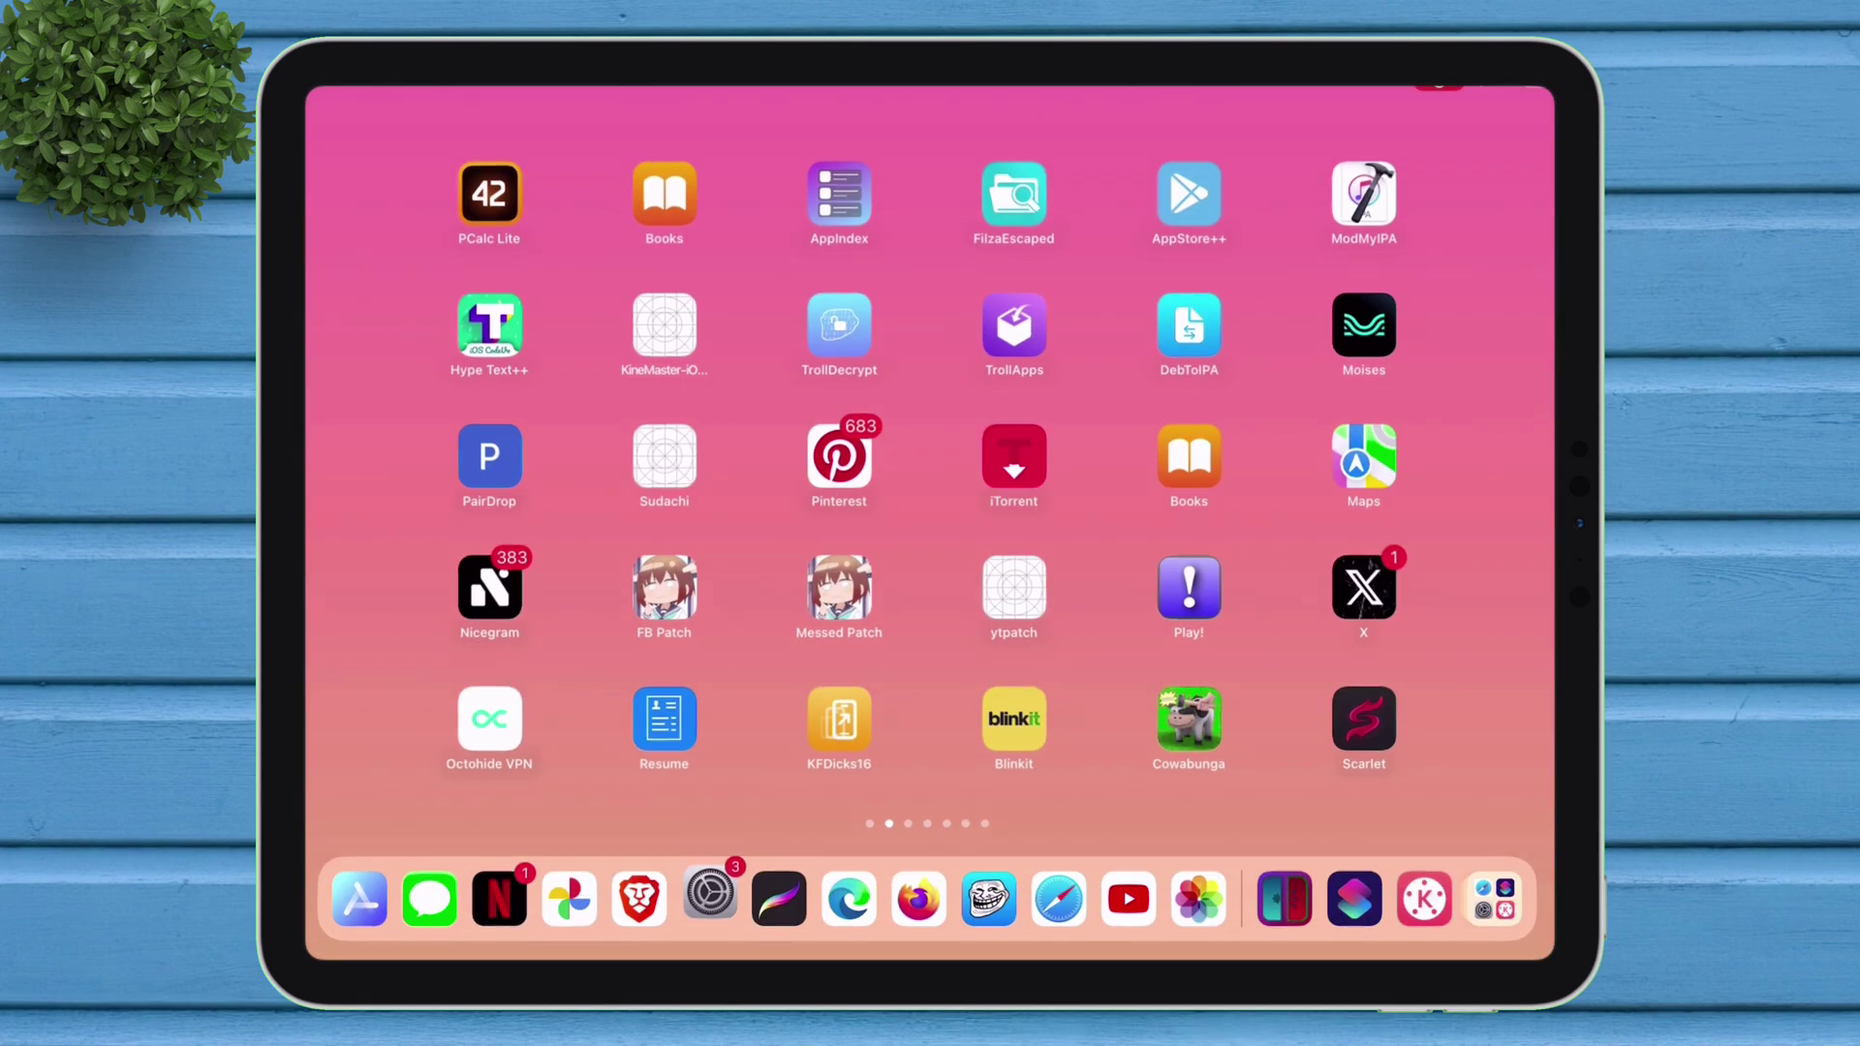
click(1368, 721)
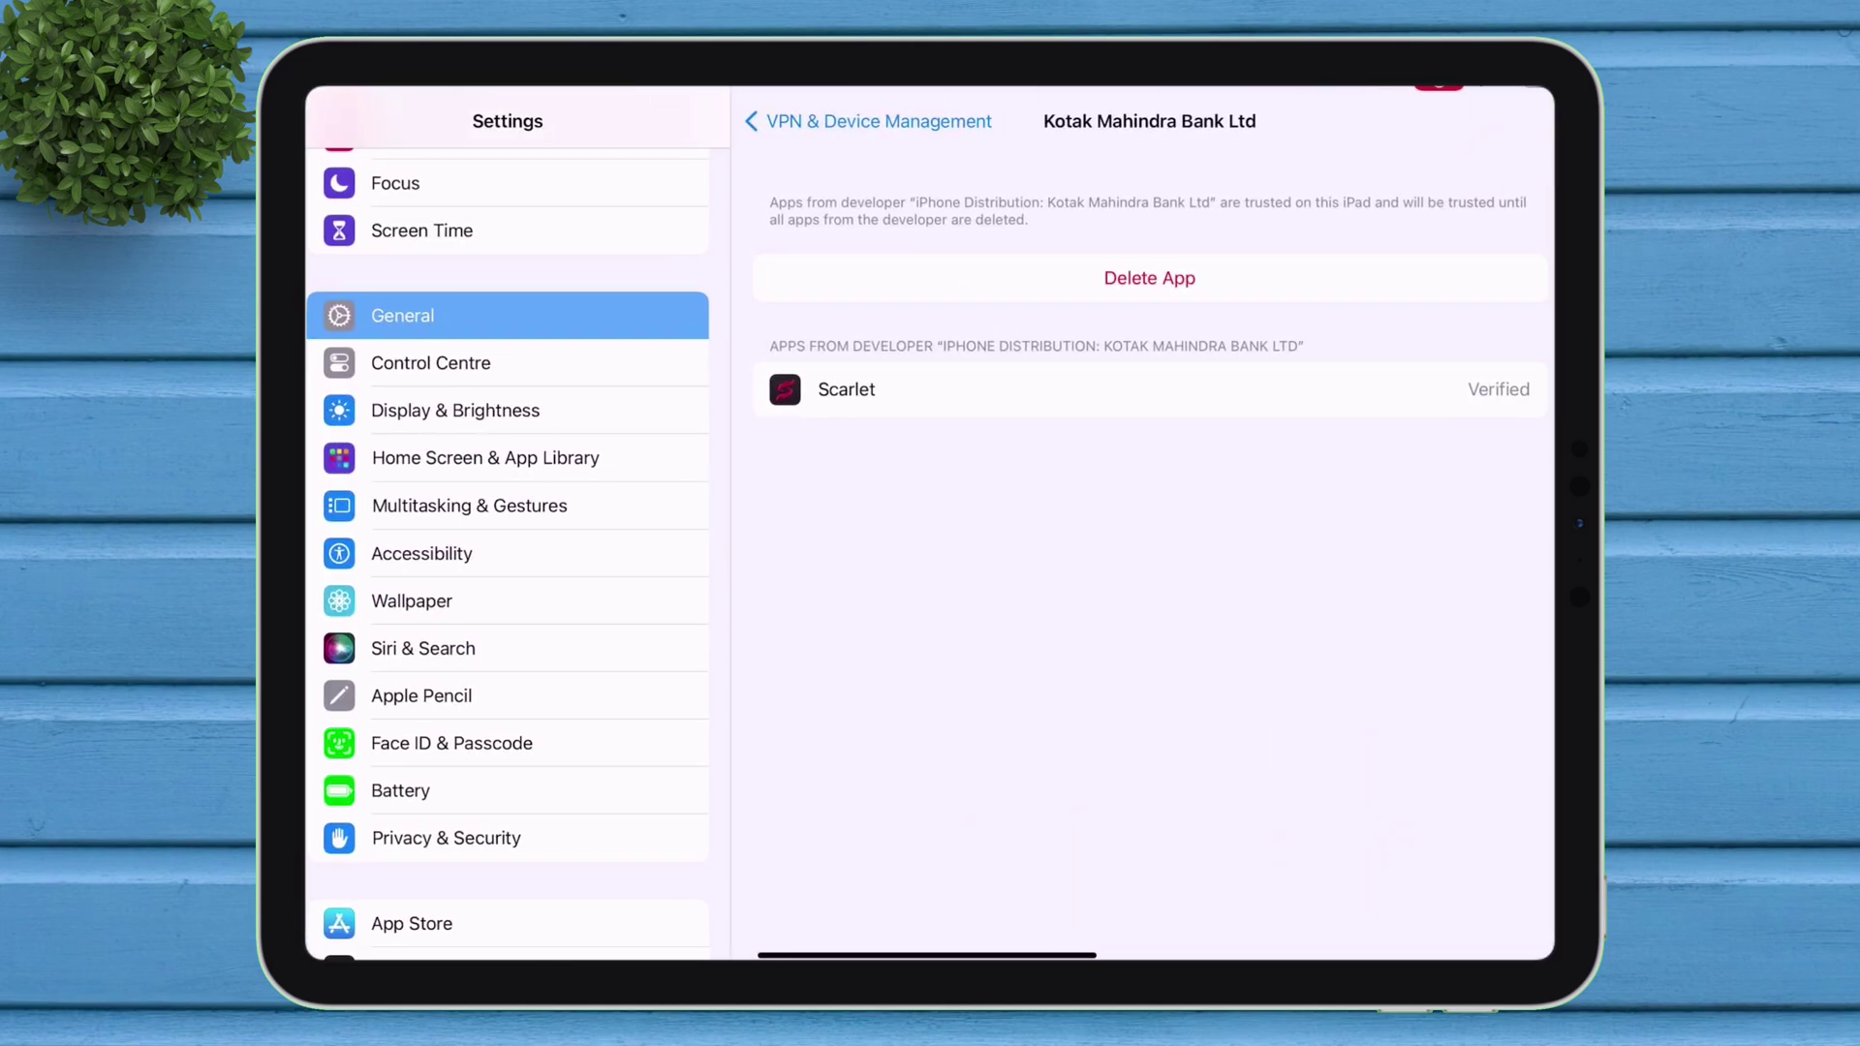
Set DNS to the Block Revokes (v2) profile and return to the Home Screen
click(872, 121)
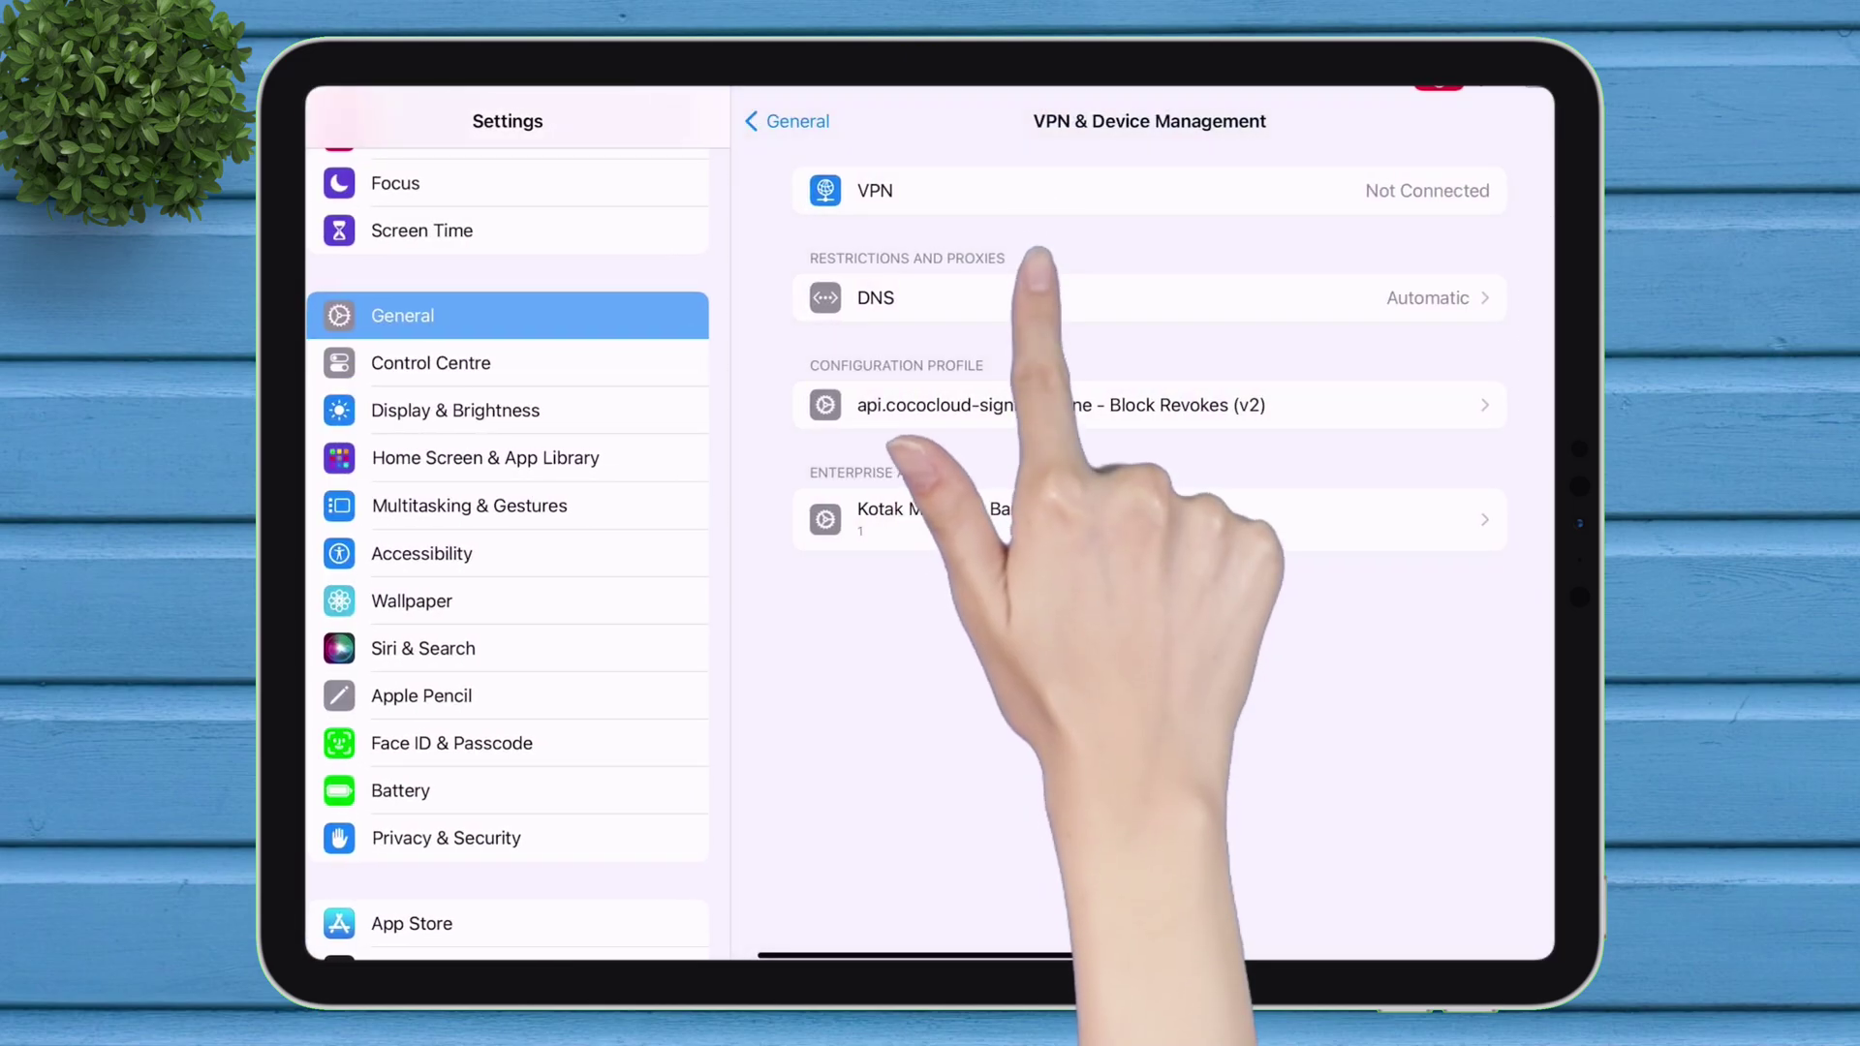
click(1036, 297)
click(1066, 337)
click(867, 121)
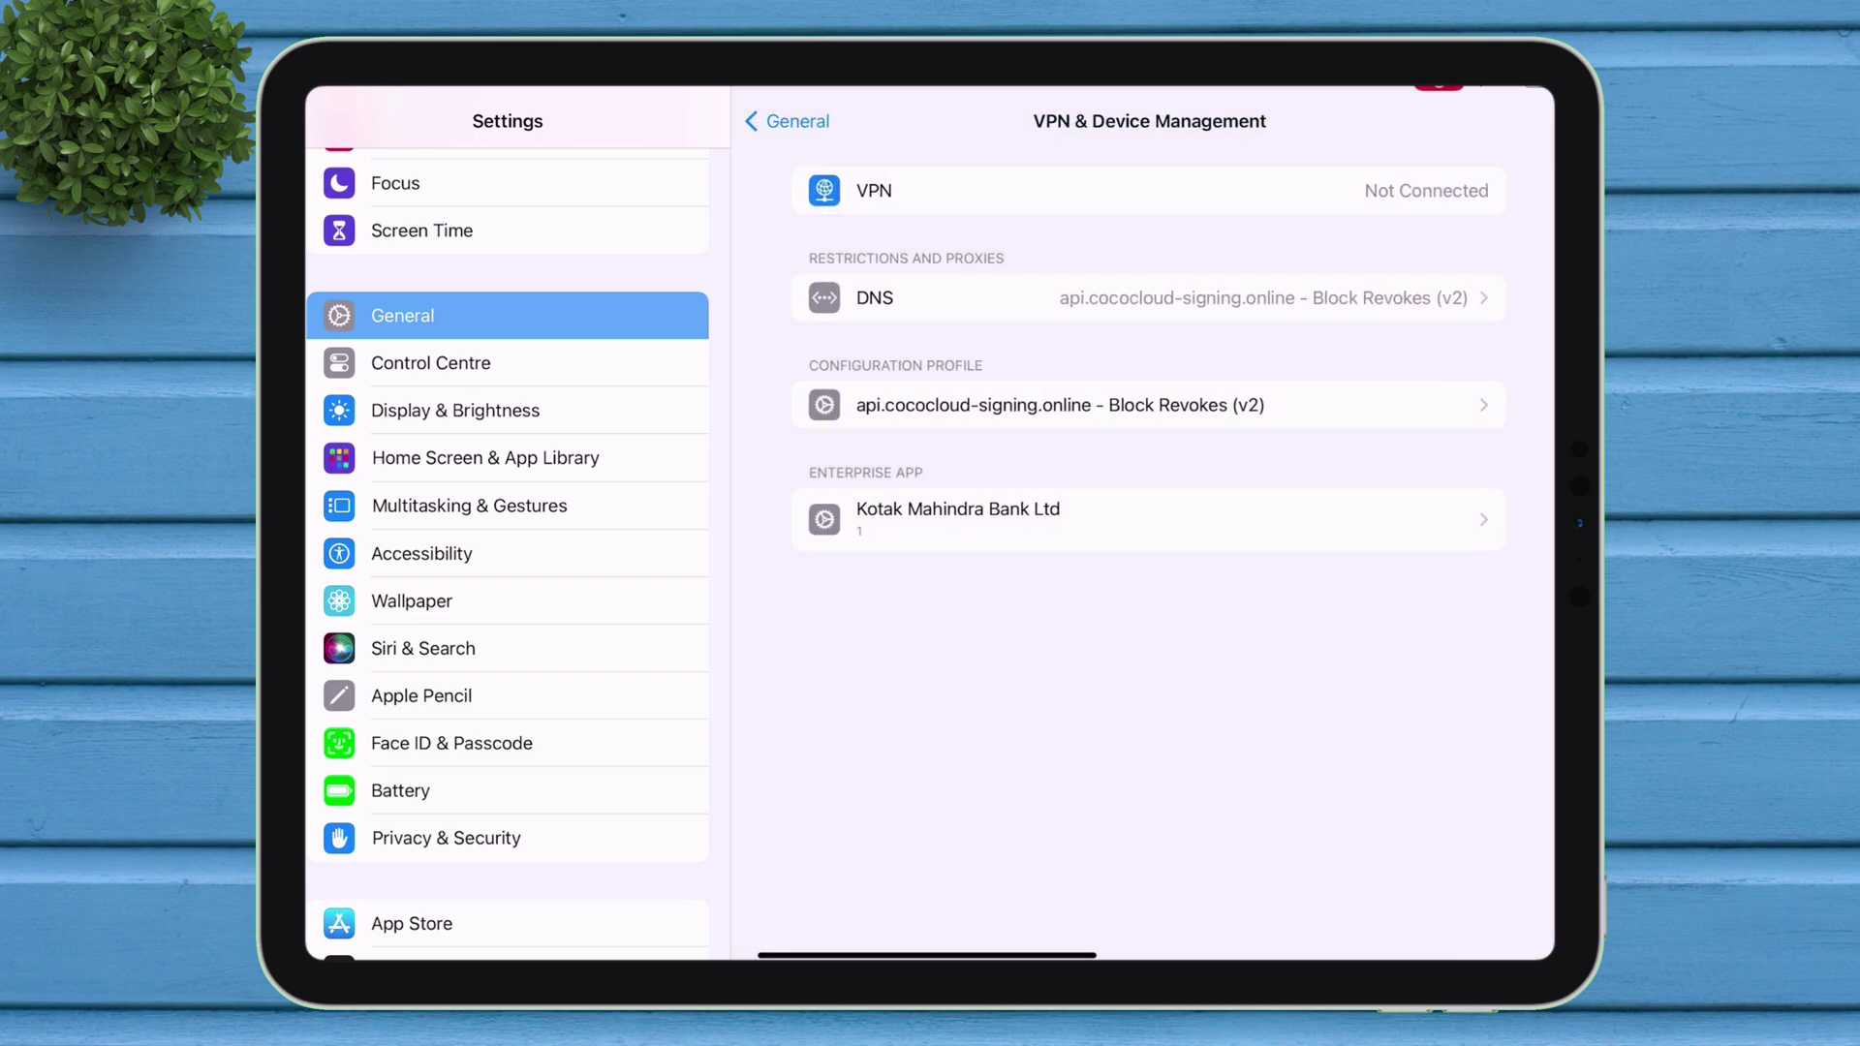
drag(927, 955, 927, 678)
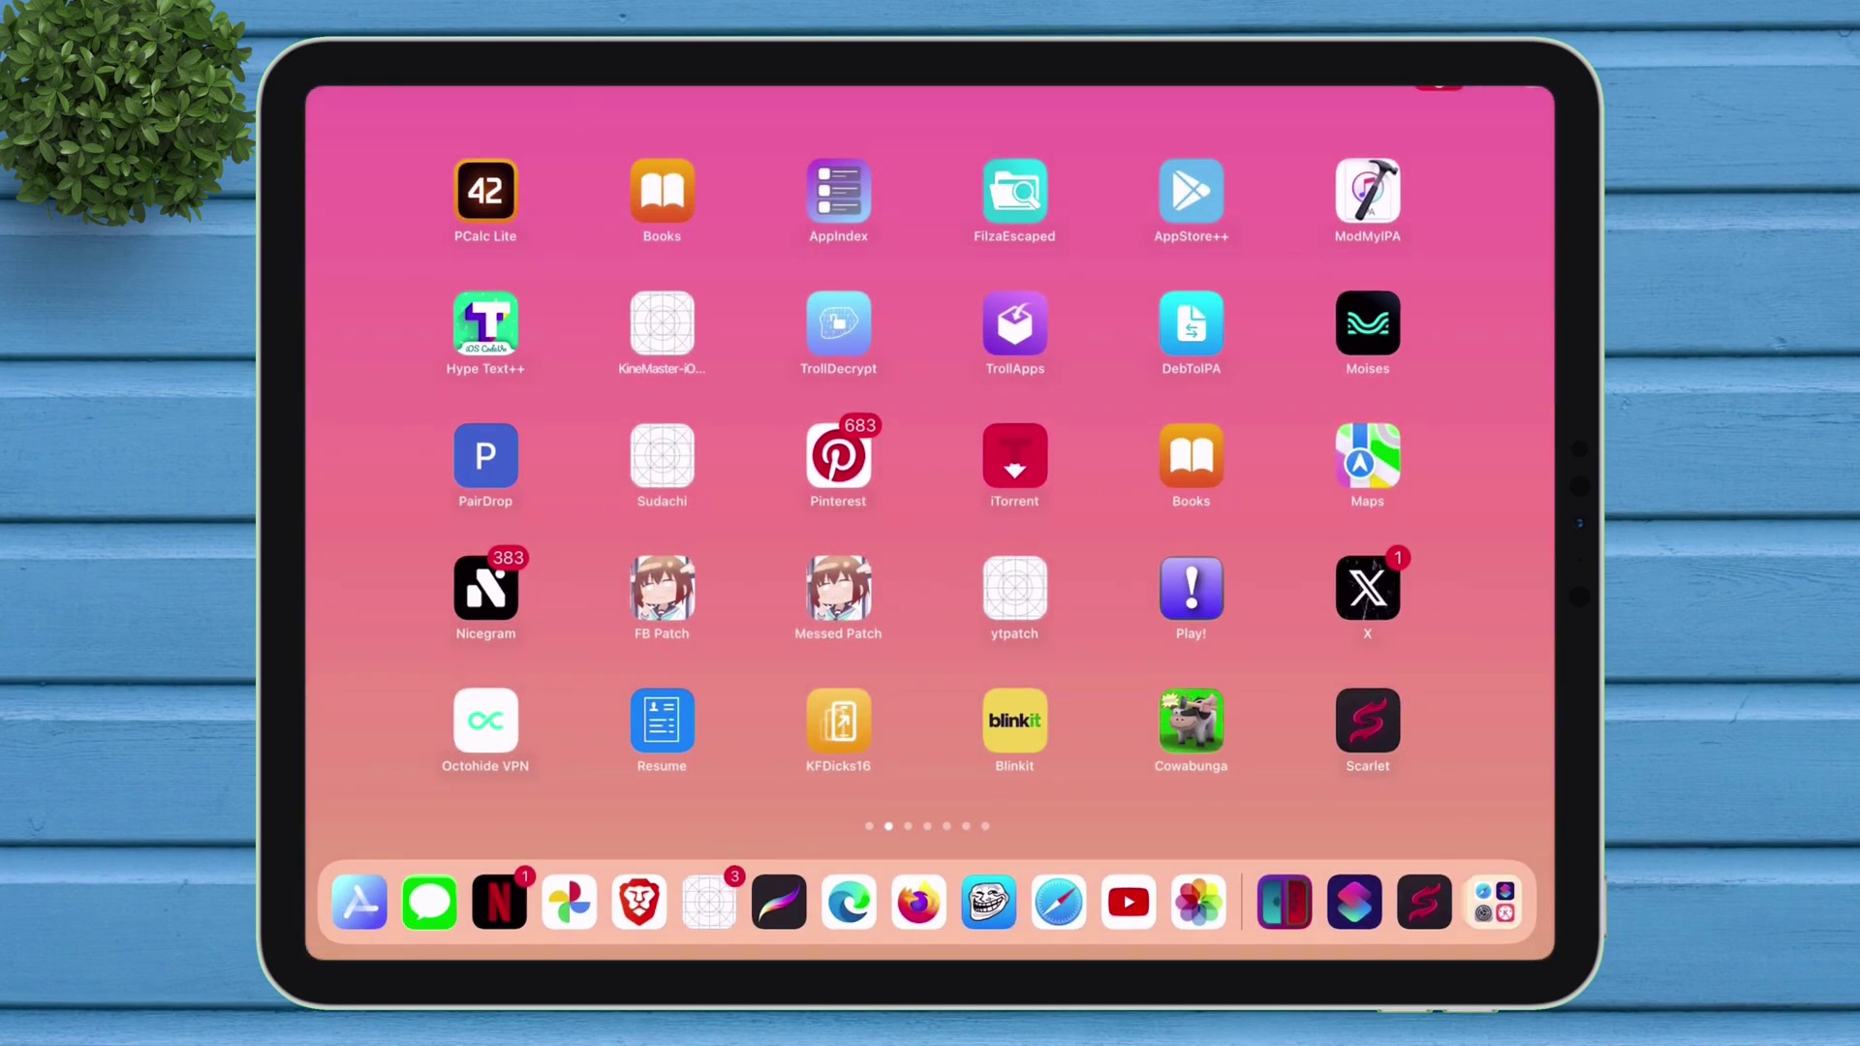
Launch Scarlet and submit Apple account credentials through its Sign In prompt
click(1422, 902)
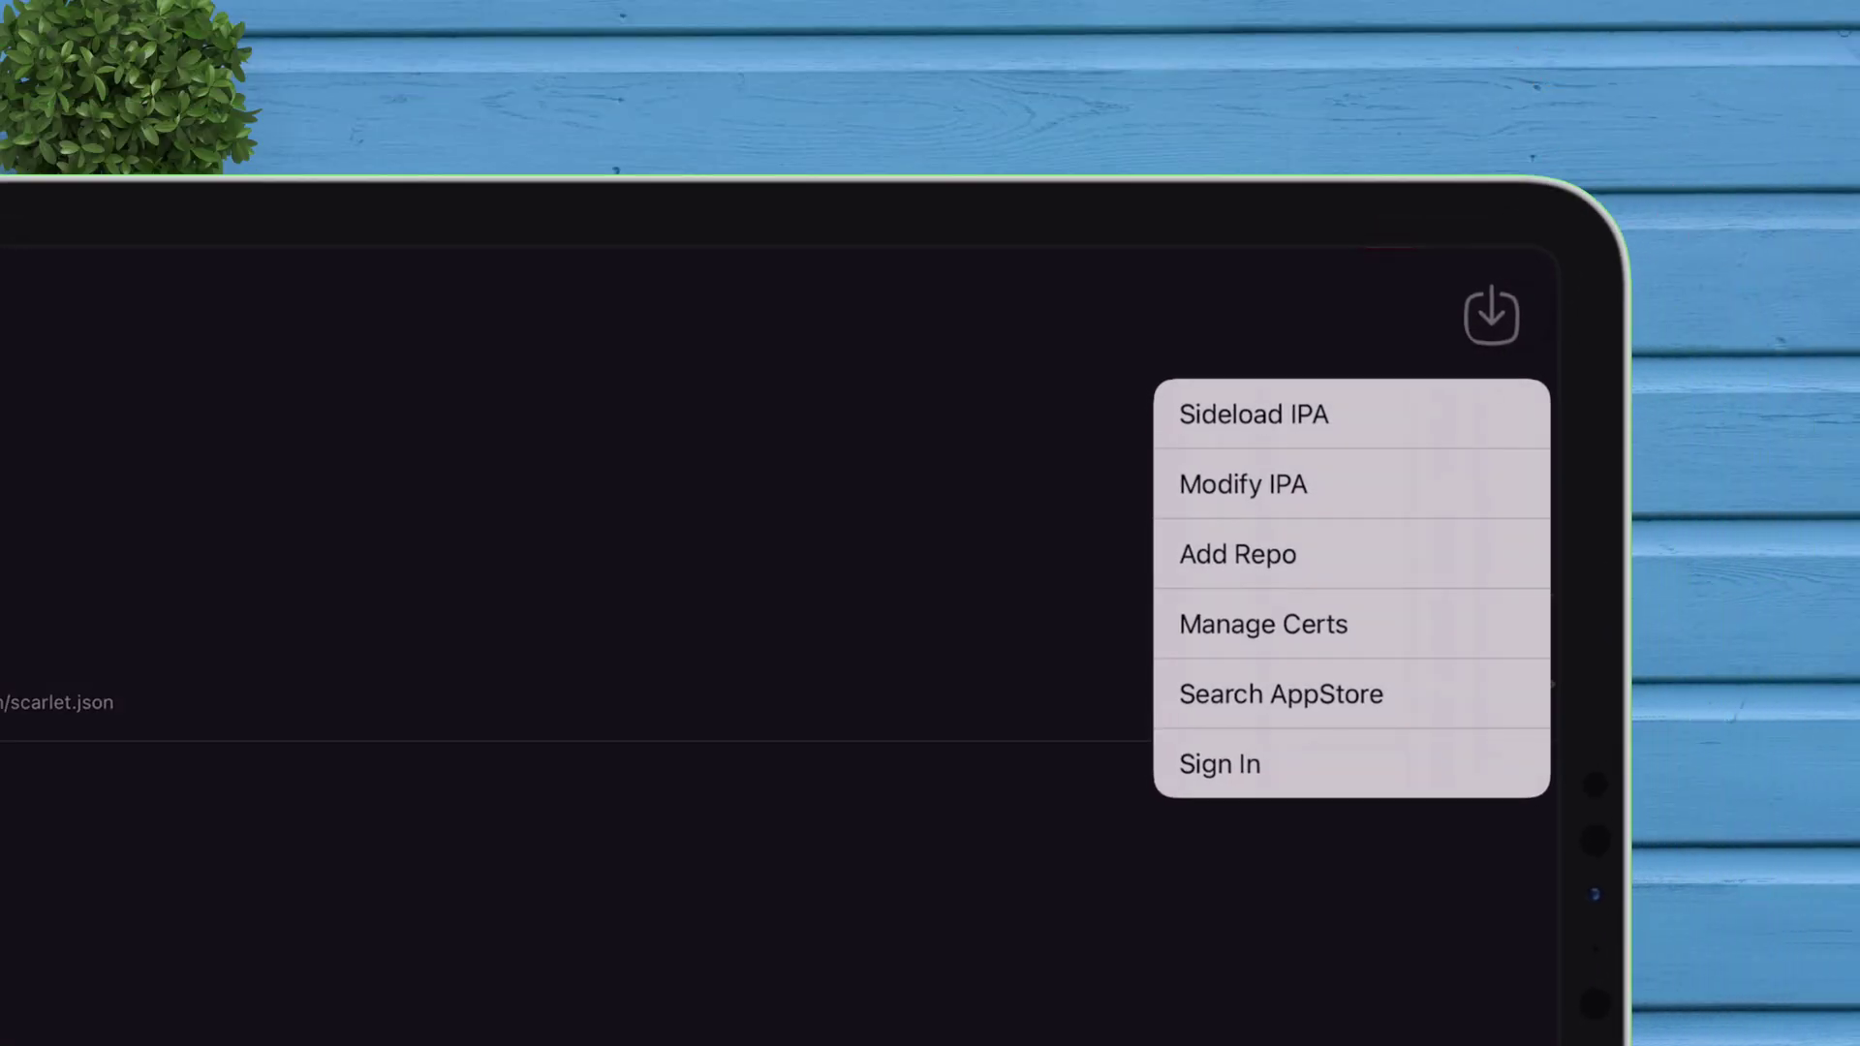
click(1220, 763)
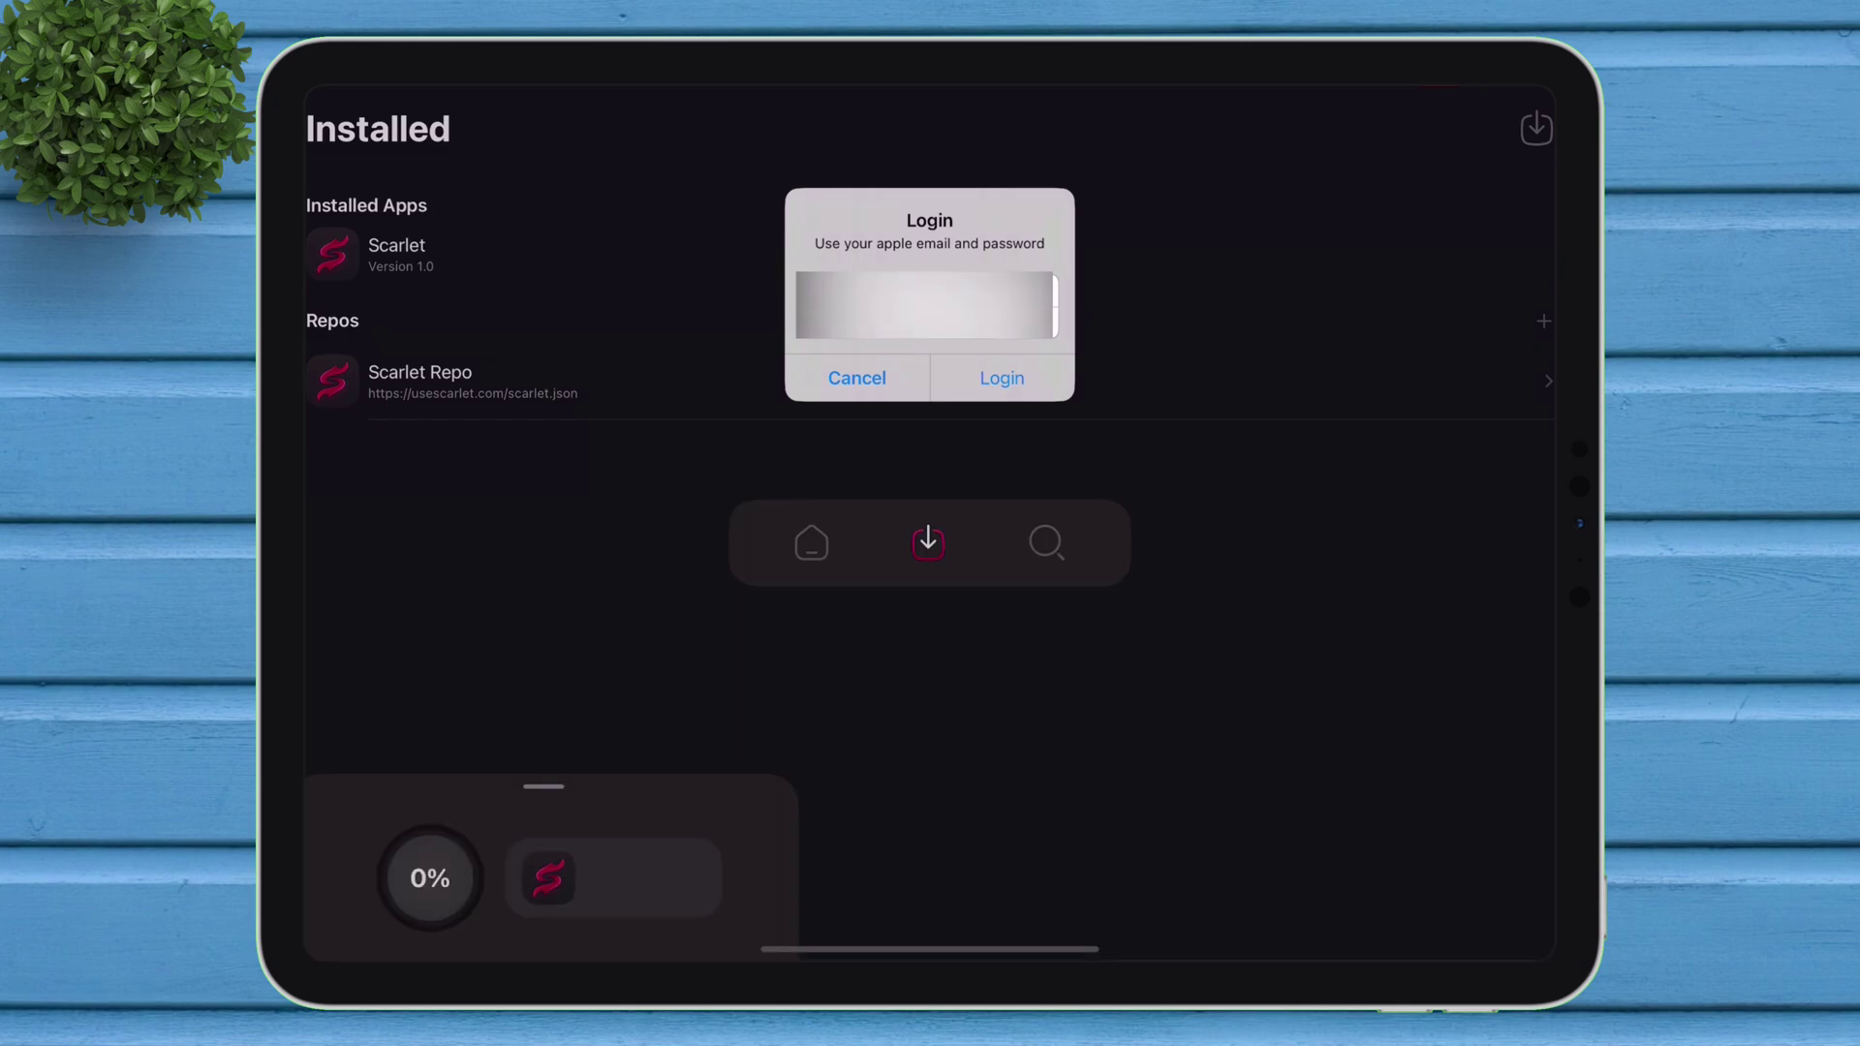
click(1002, 377)
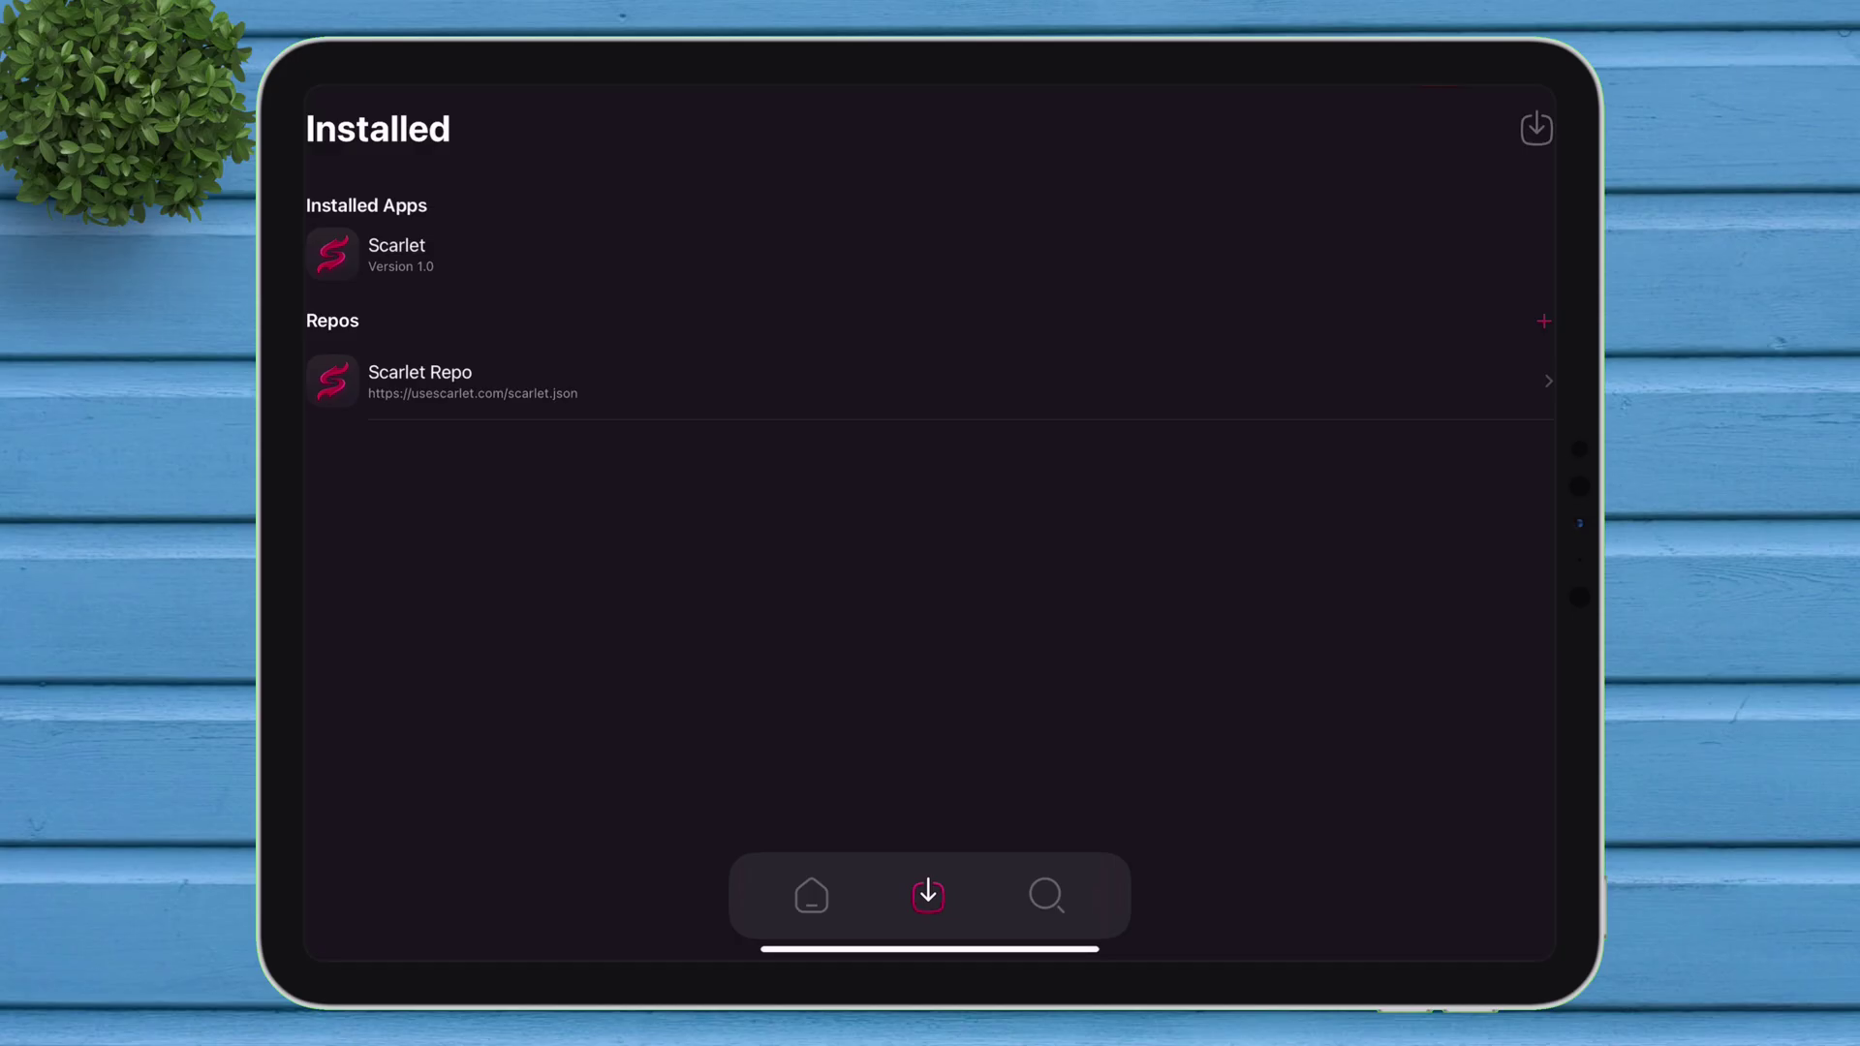
Search the iPad's files for 'Ipa' in Scarlet's import picker and list all results
click(1536, 129)
click(1192, 141)
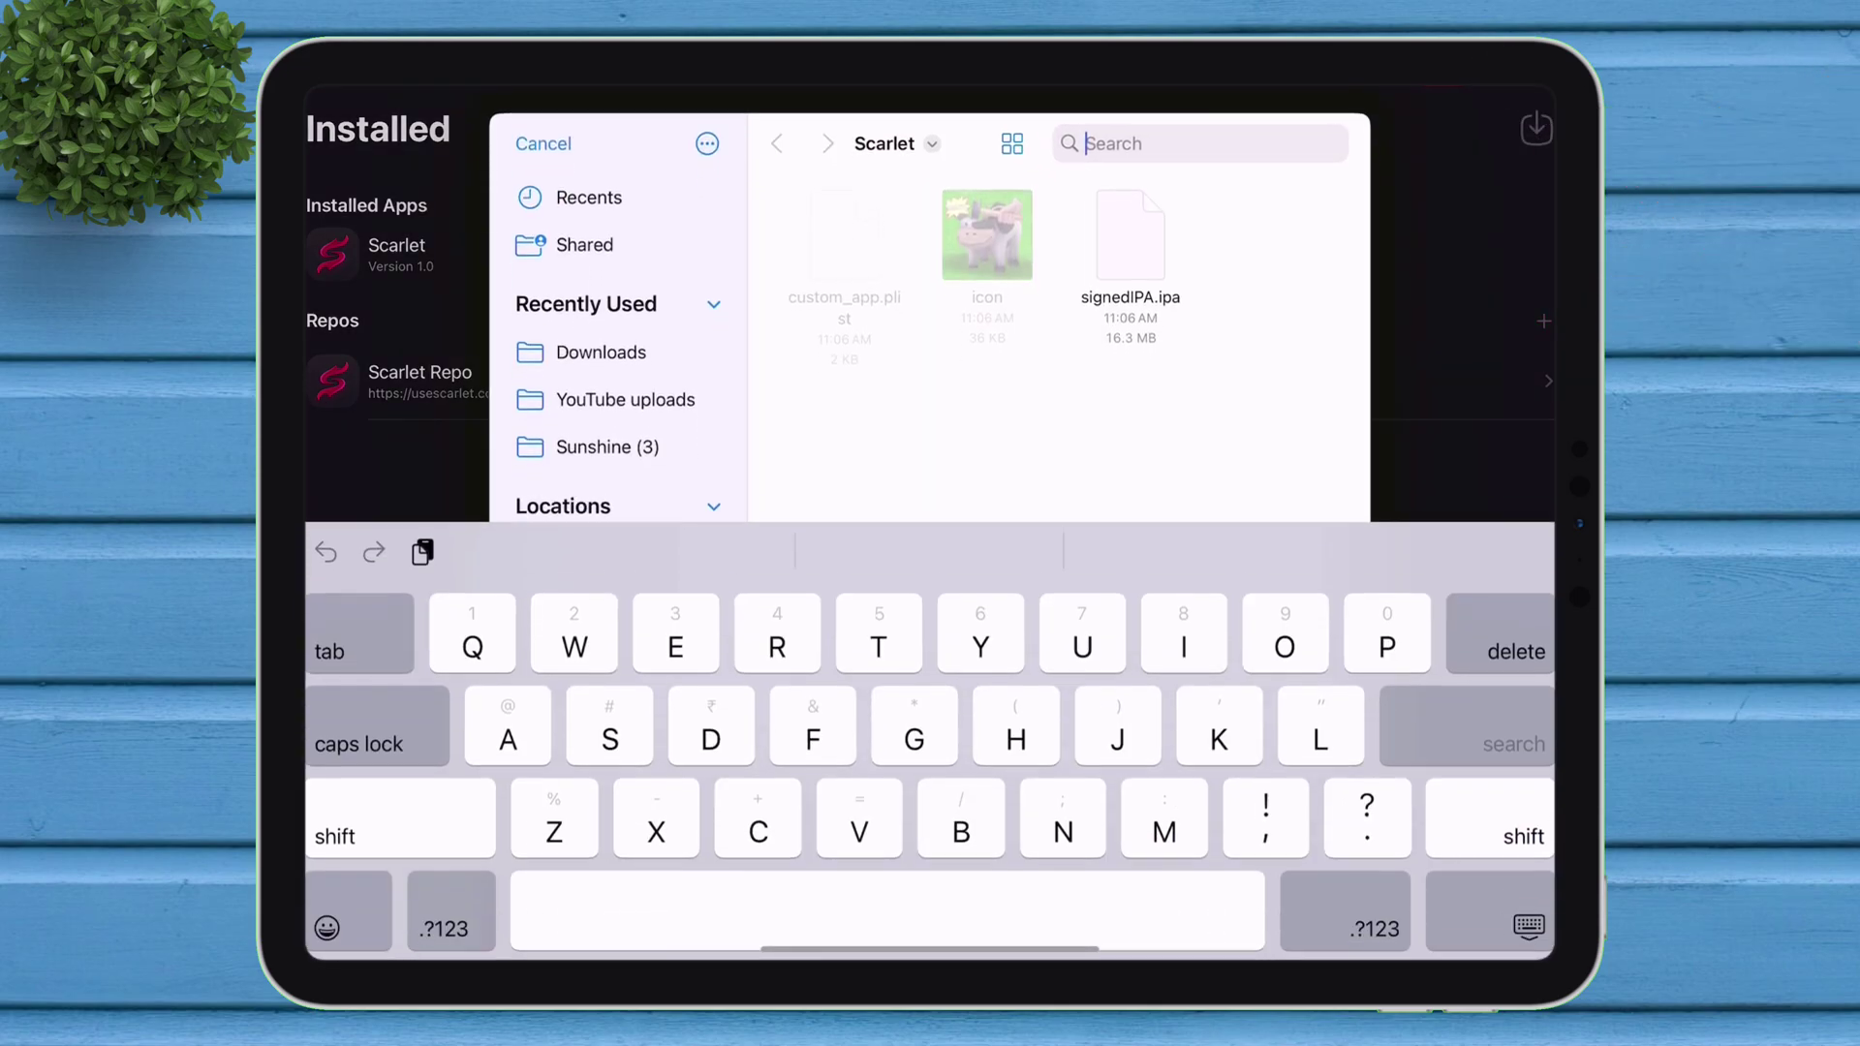
text(Ipa)
click(1528, 904)
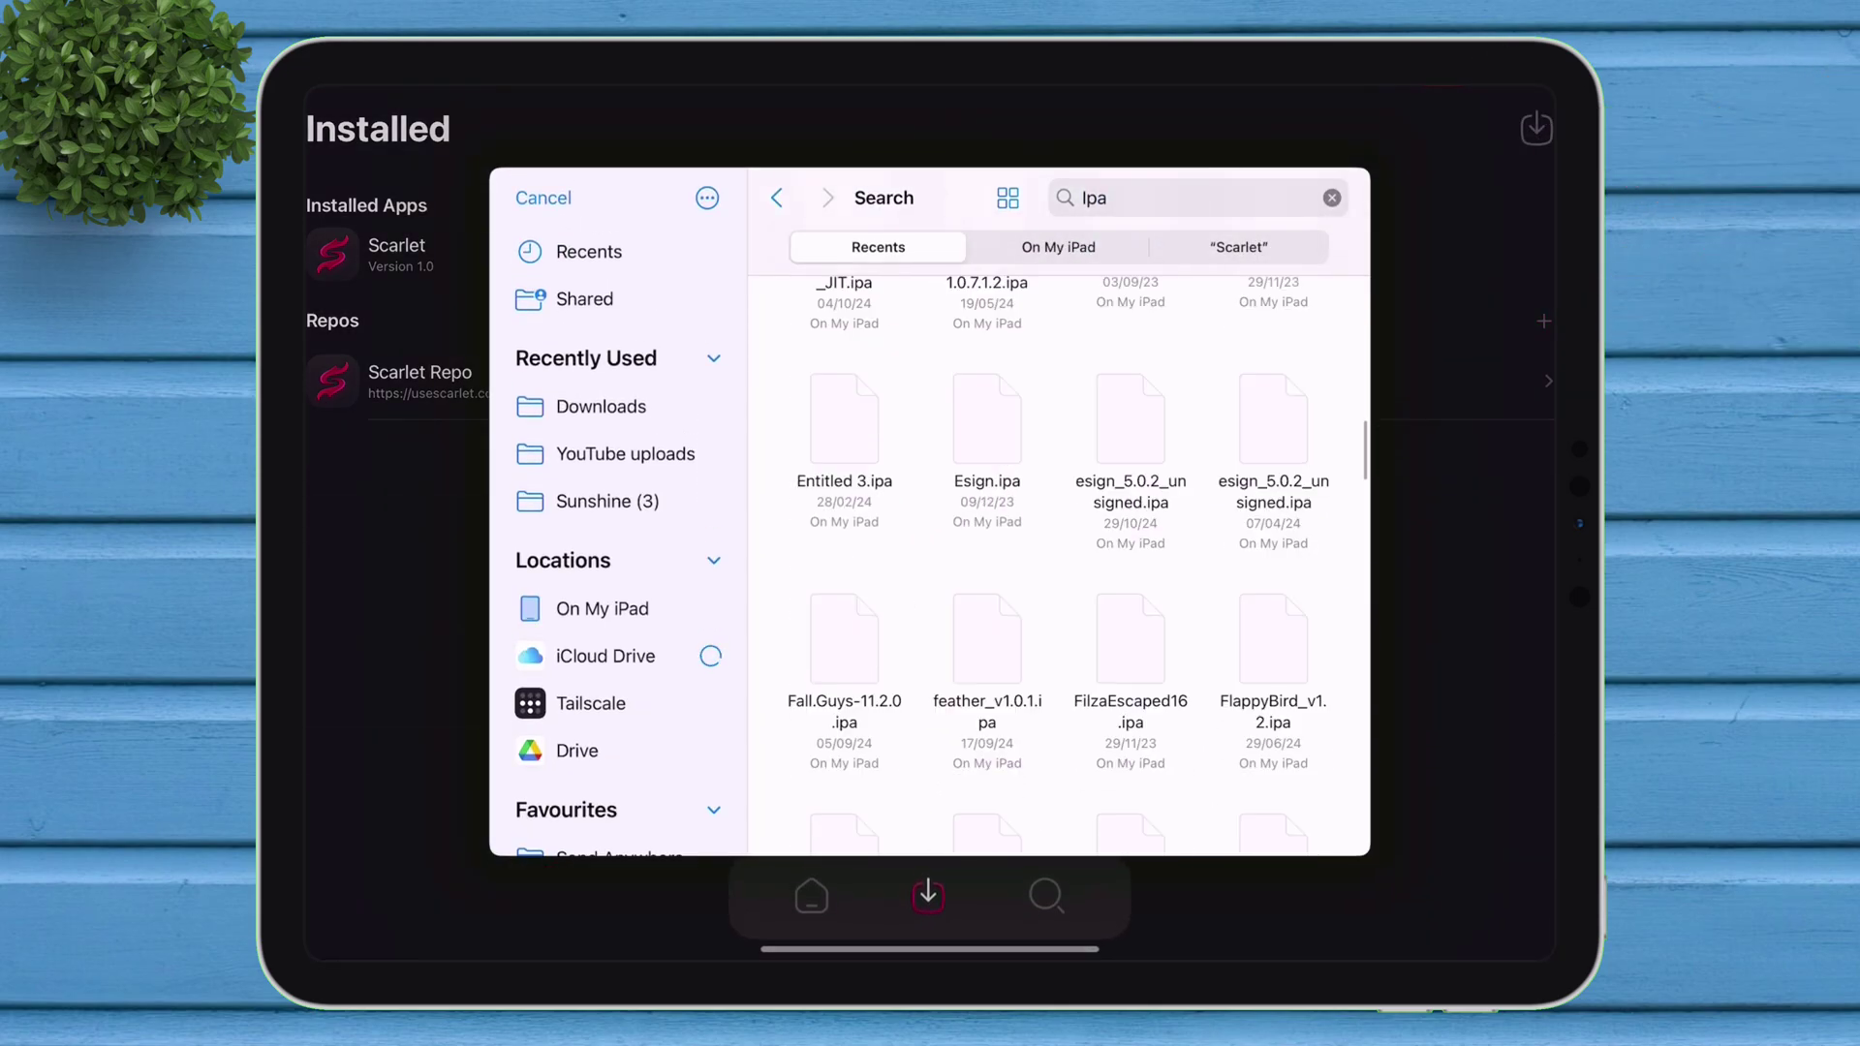
Pick the Cowabunga .ipa from the results and approve its installation
scroll(1059, 561, down, 5)
scroll(1059, 561, down, 10)
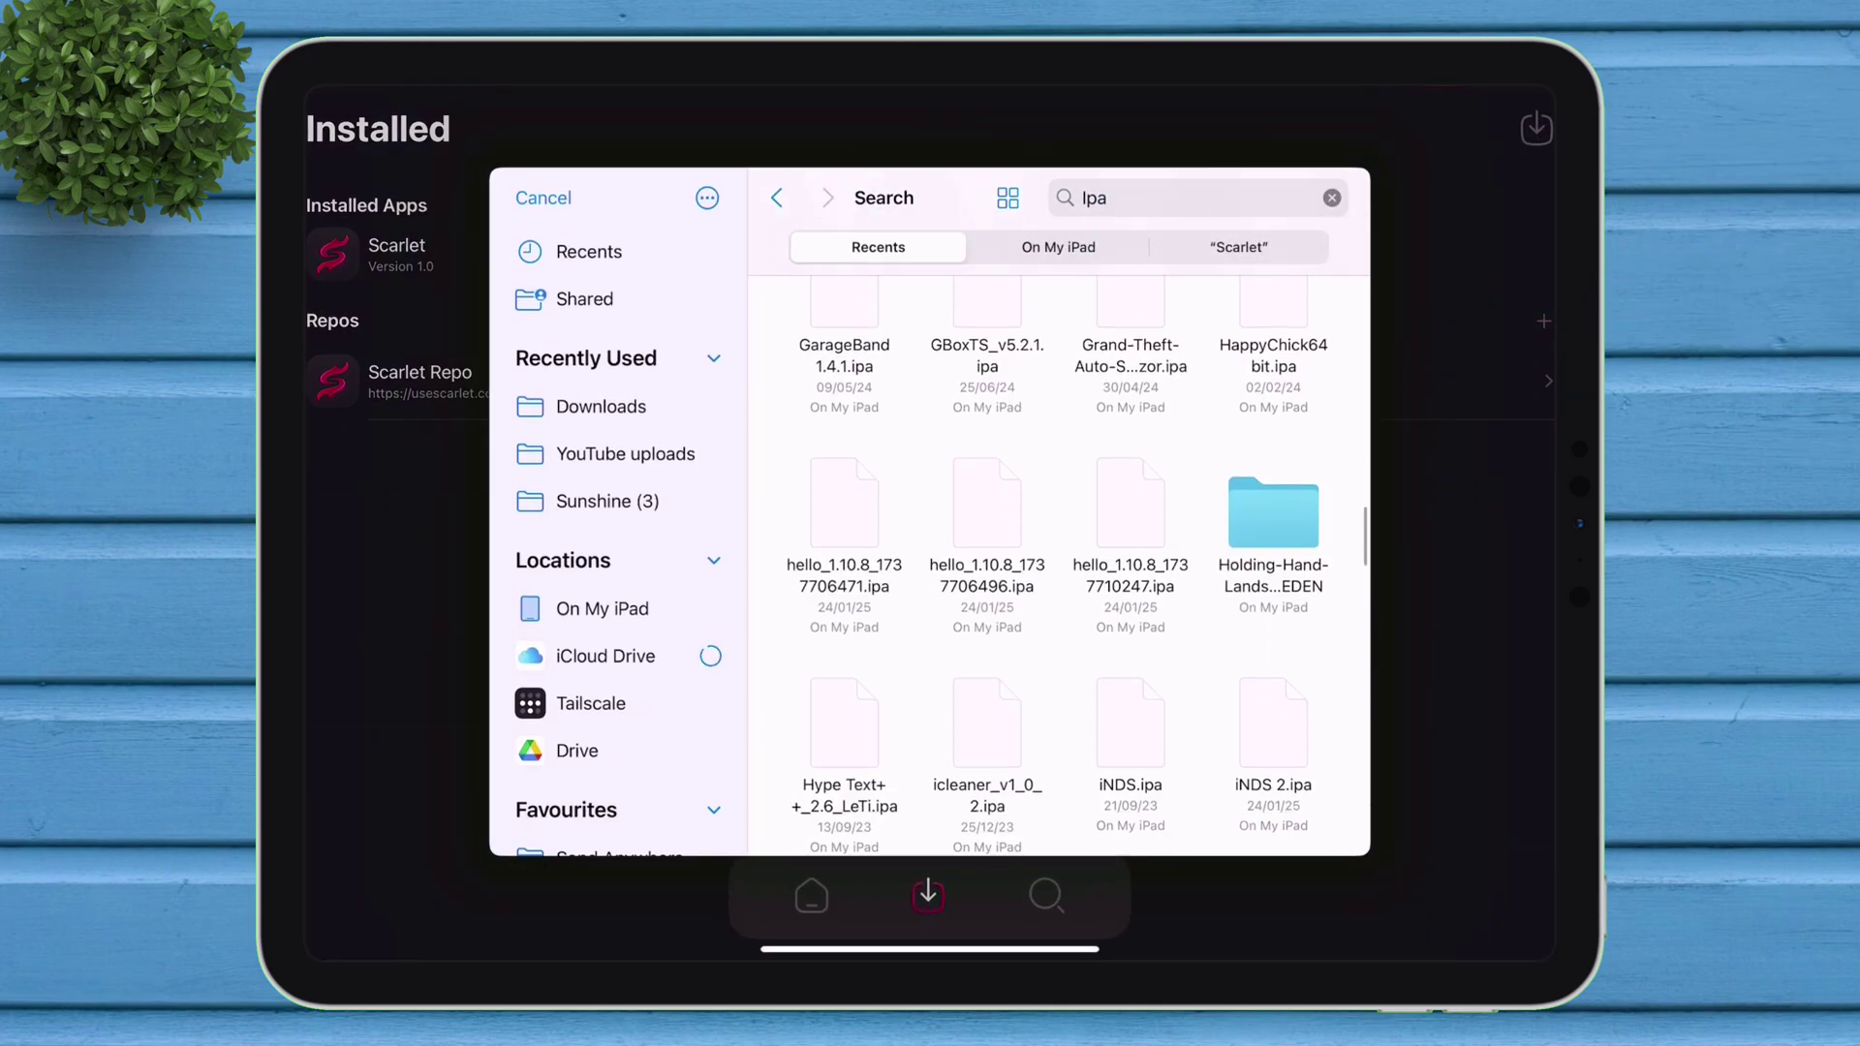
scroll(1058, 562, down, 5)
scroll(1058, 562, up, 5)
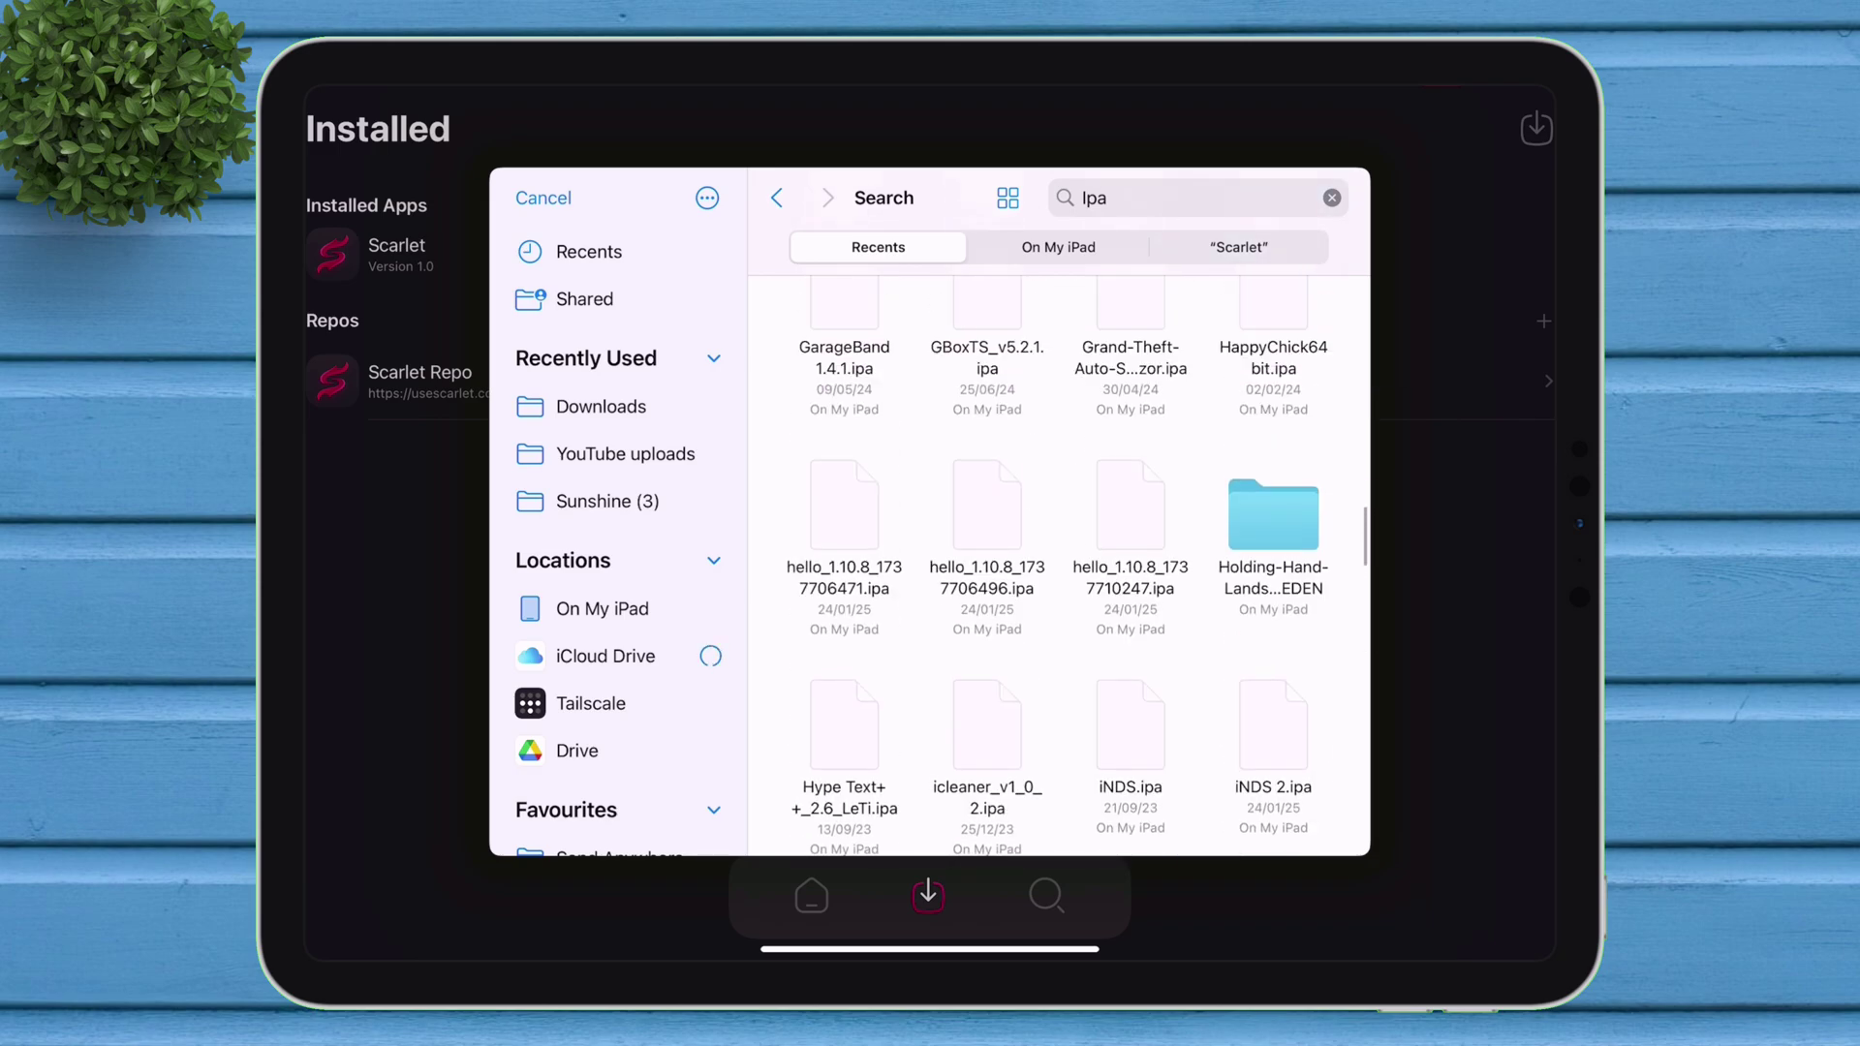
scroll(1058, 562, up, 5)
scroll(1059, 562, up, 5)
scroll(1058, 562, up, 5)
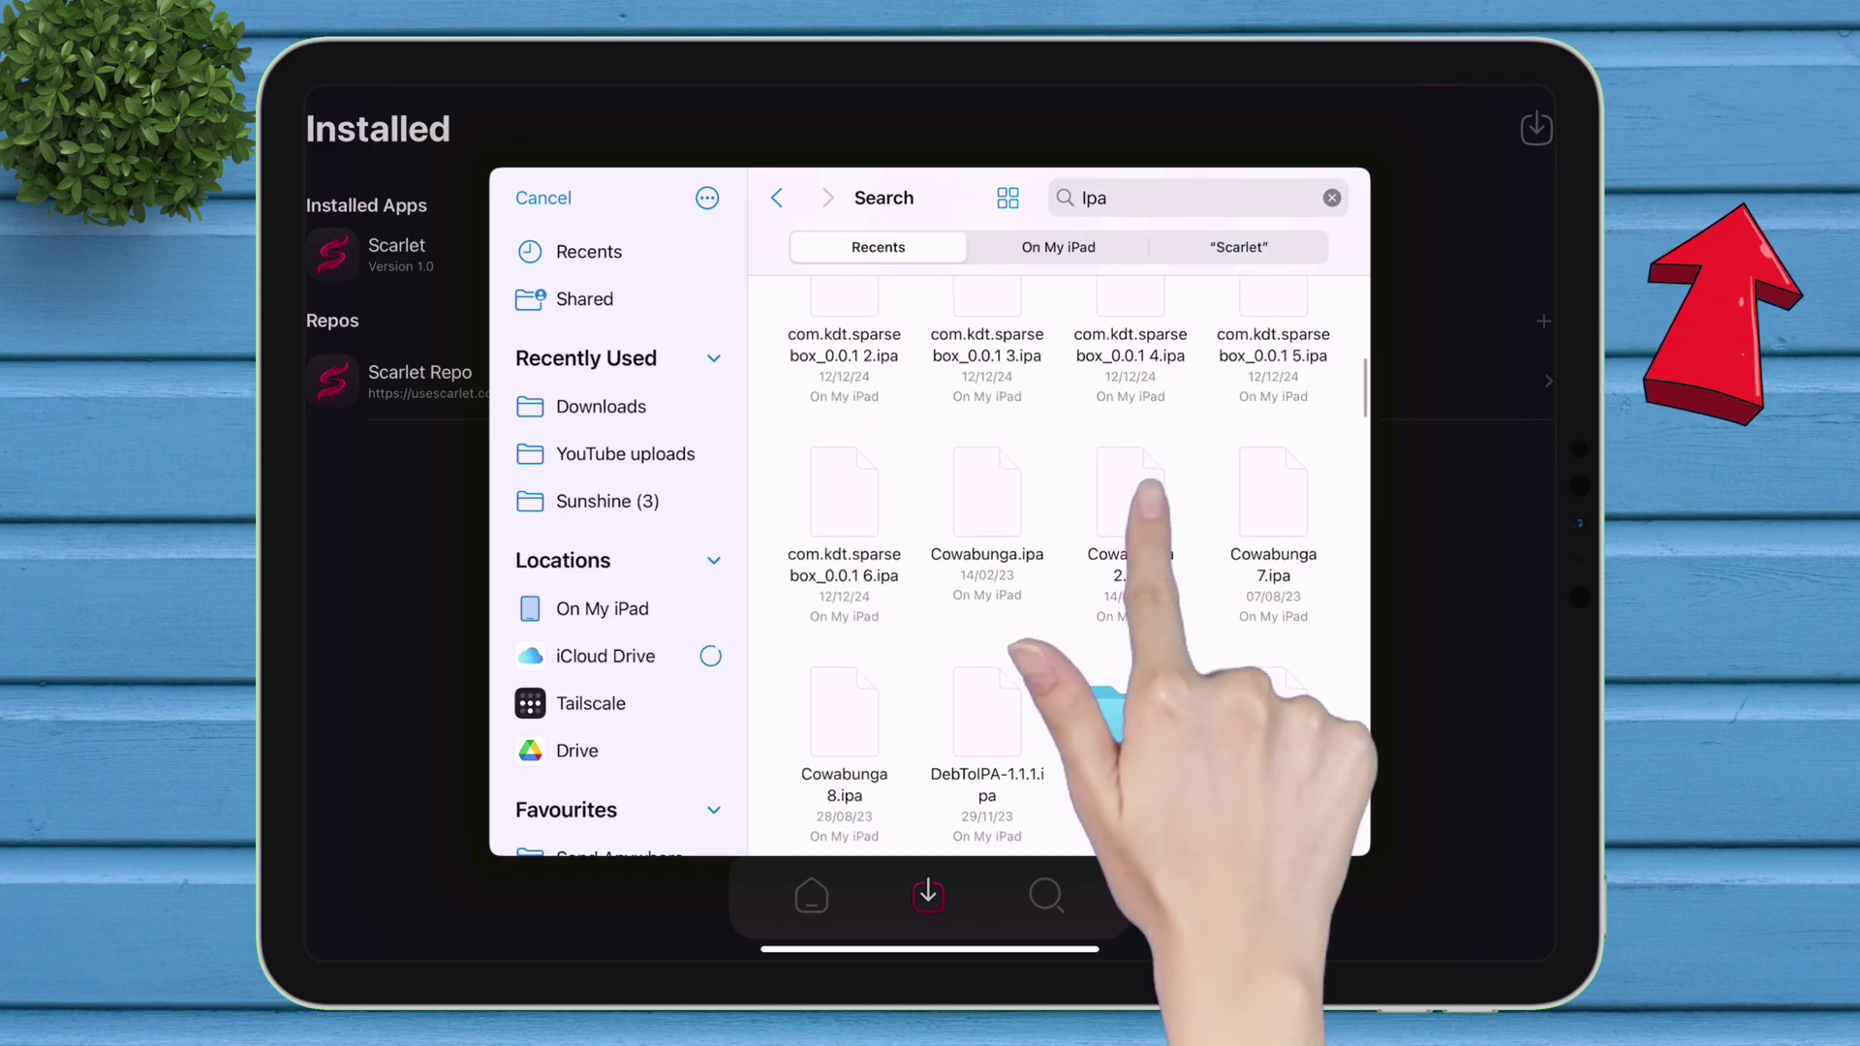
click(1130, 455)
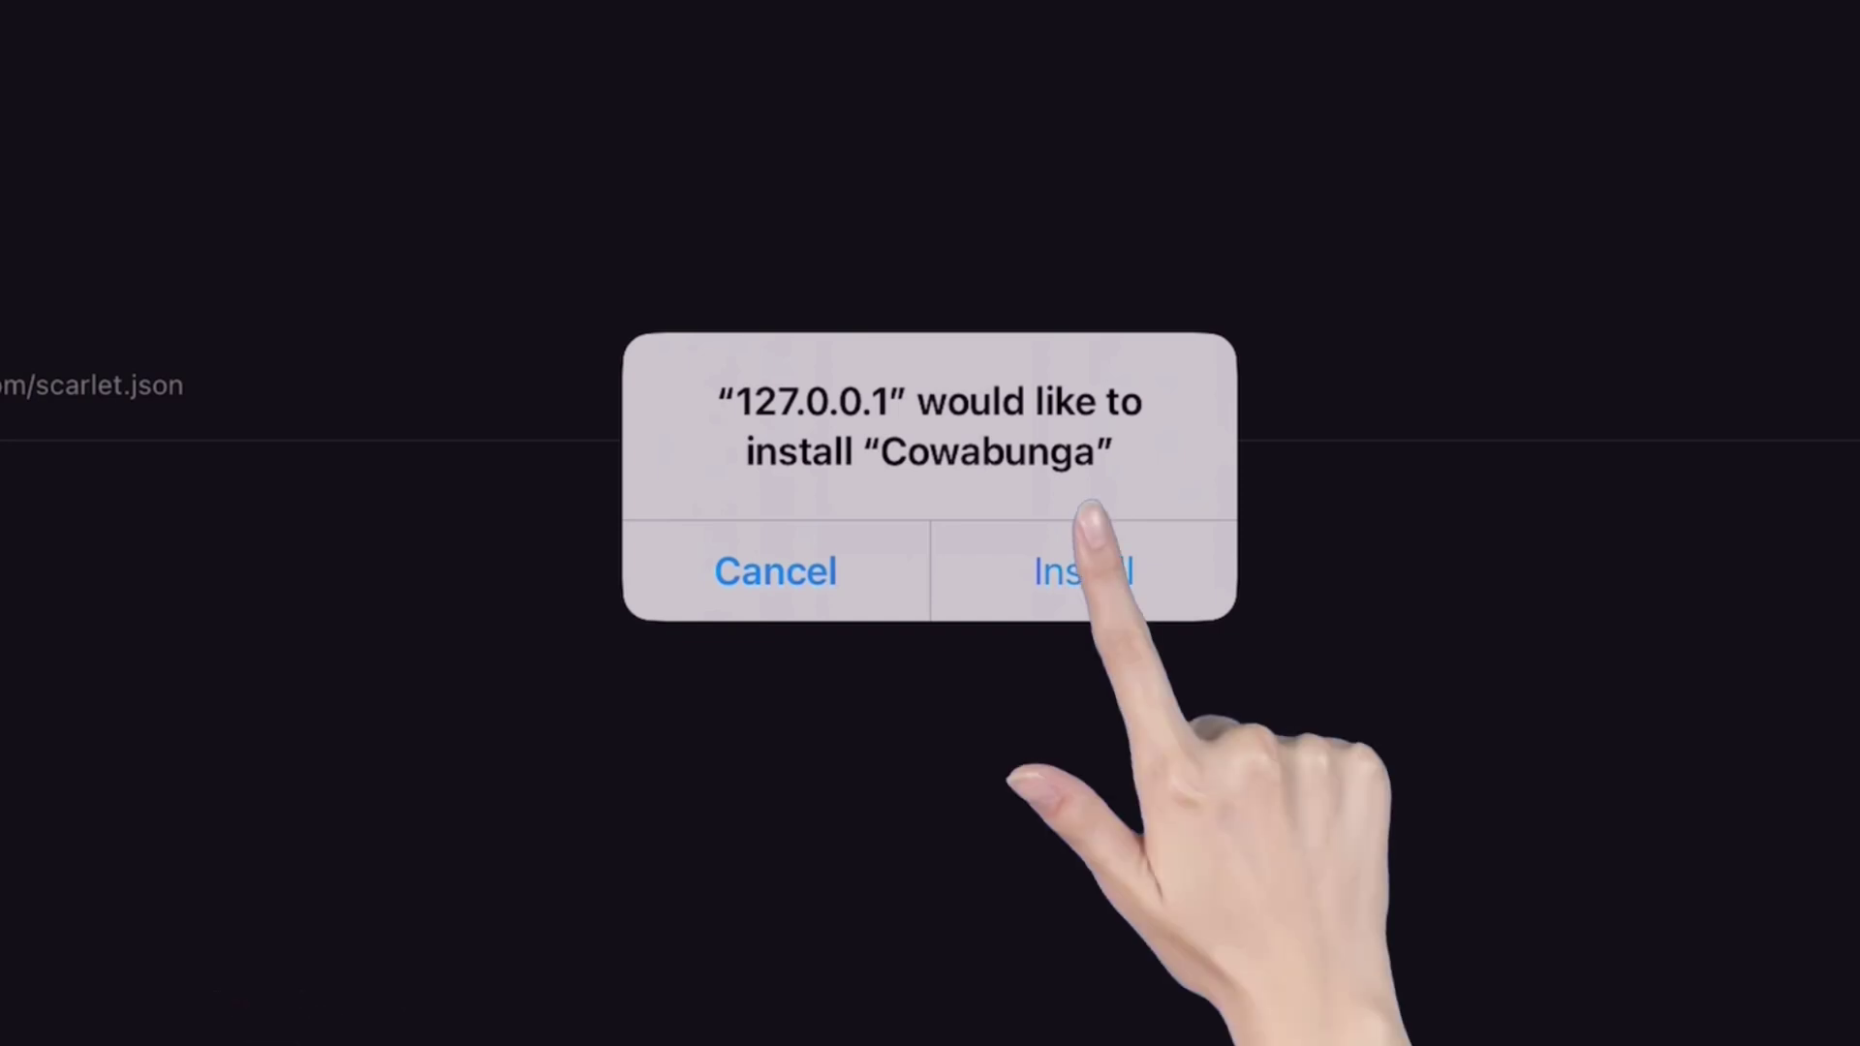
click(1085, 566)
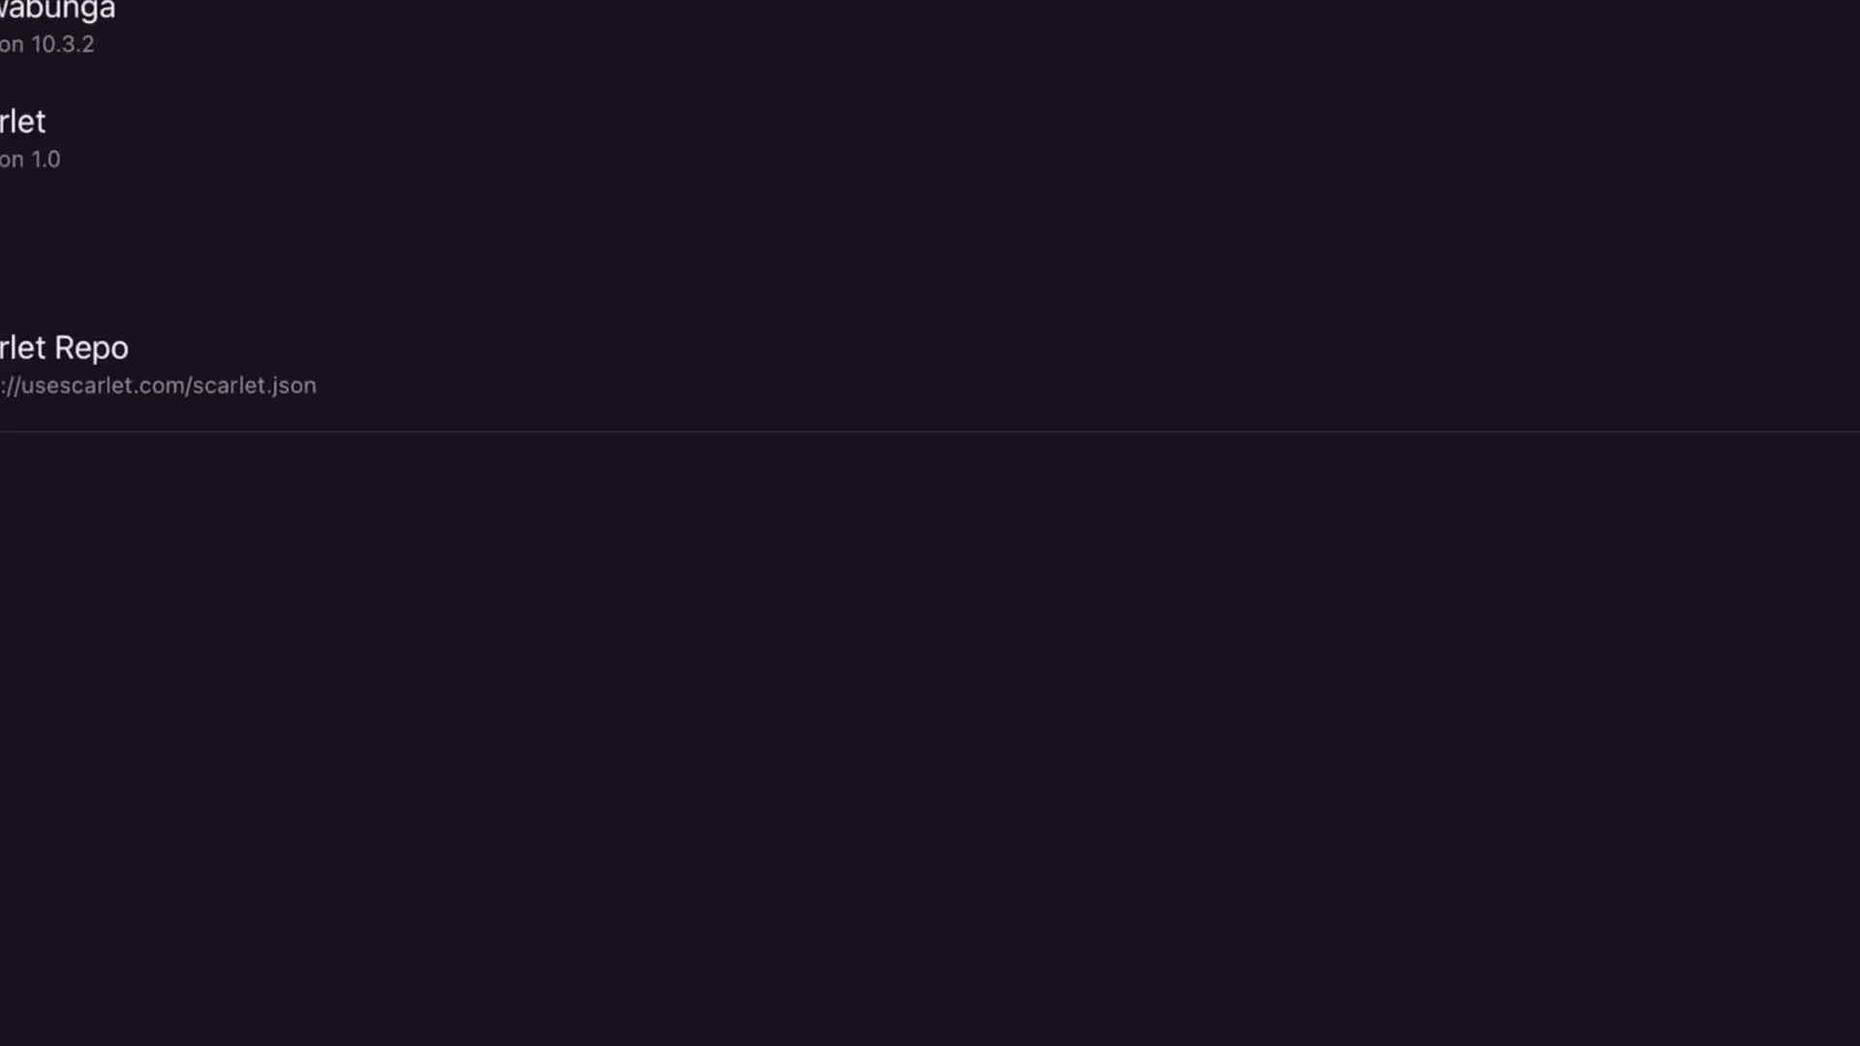